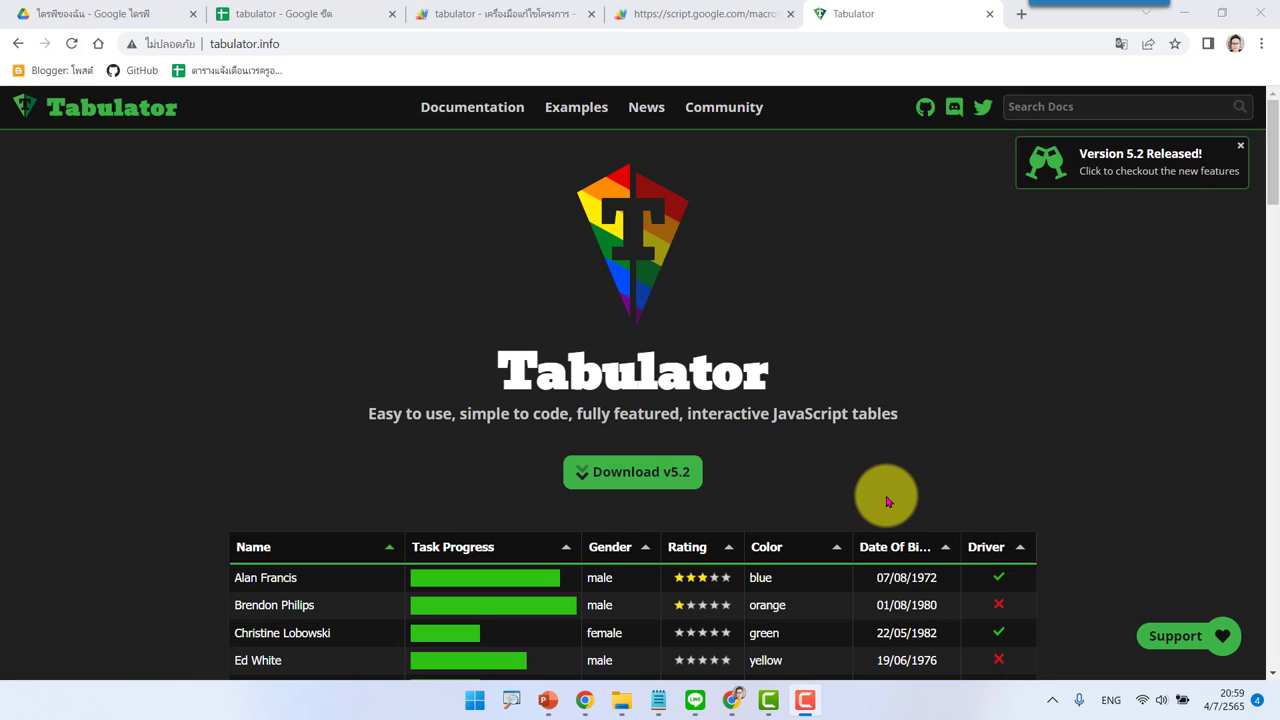
- Compare the web app's member table with the spreadsheet data, then return to Tabulator's home page
left_click(660, 14)
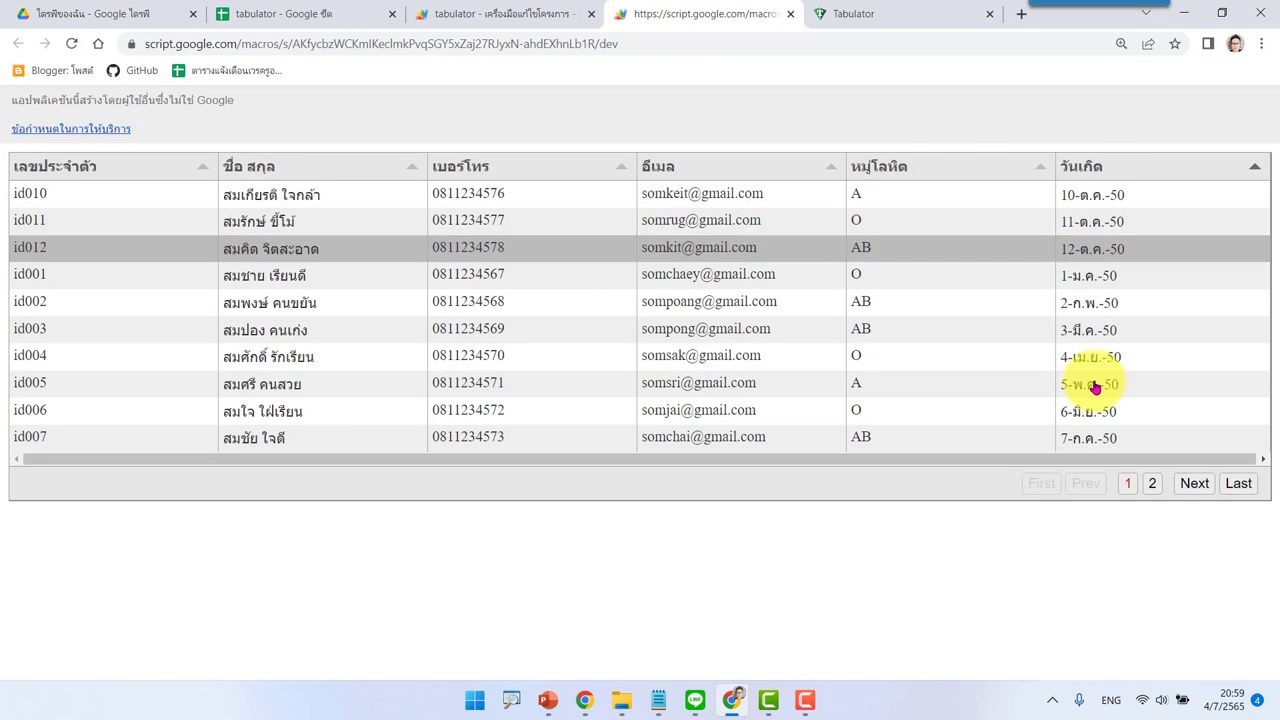
left_click(292, 12)
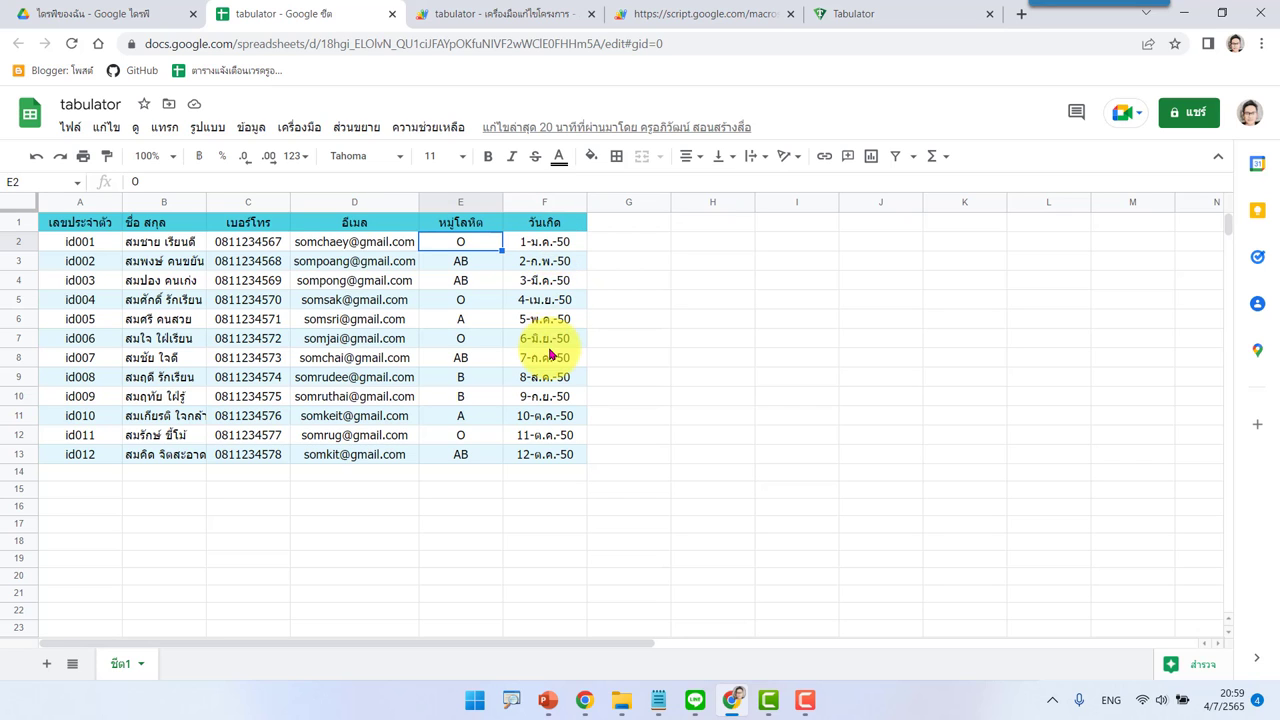
left_click(677, 12)
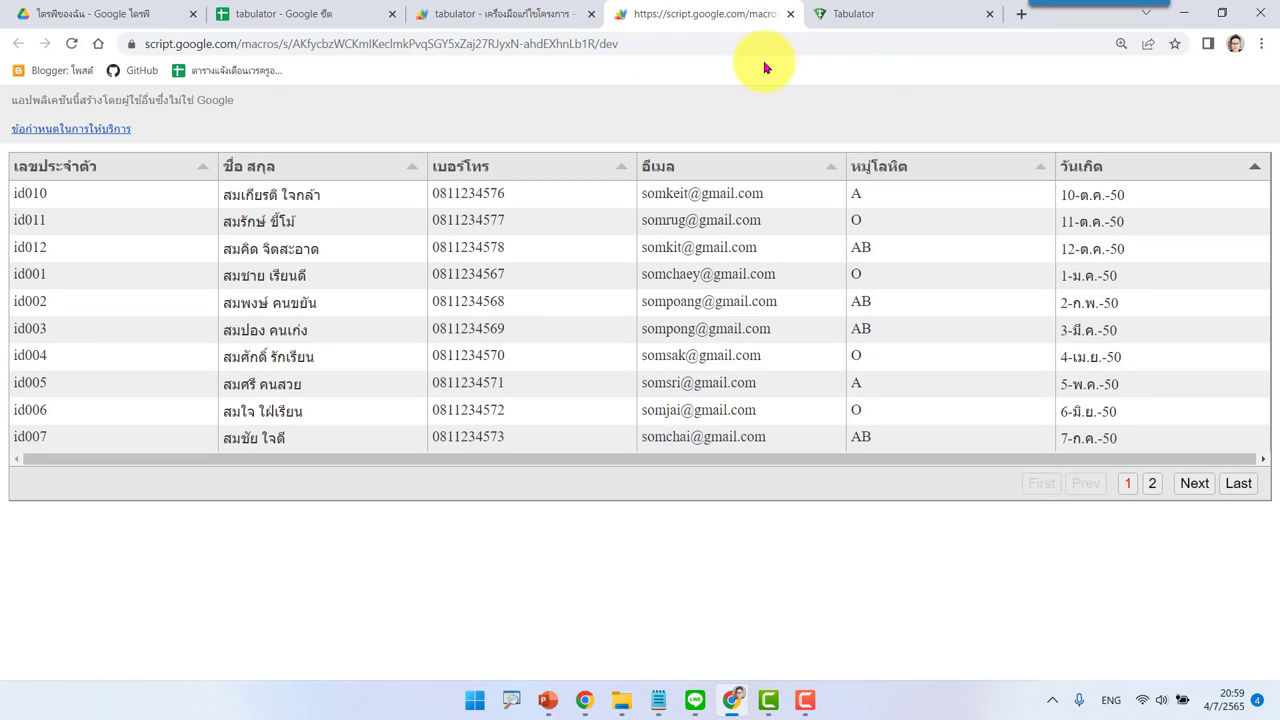
left_click(876, 14)
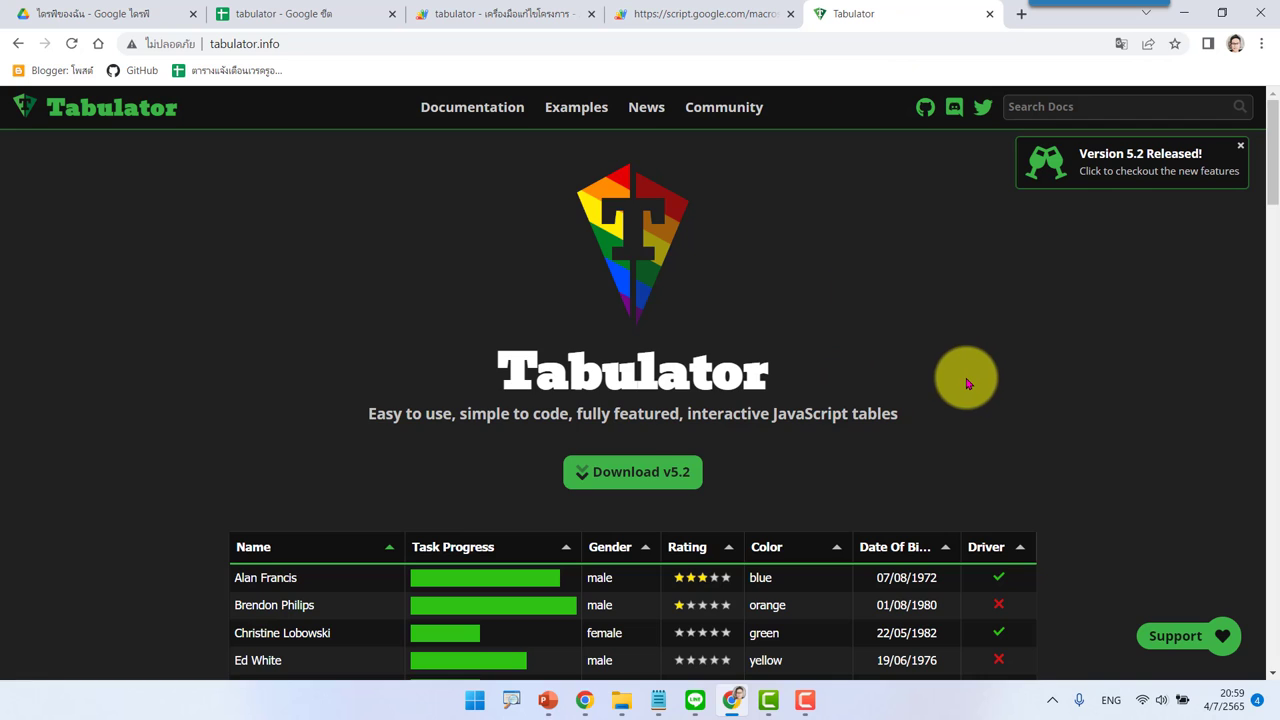
- Review the Feature Rich Table example's Date Of Birth sorter:"date" line, then view index.html's column definitions
scroll(967, 383, "down", 2)
scroll(967, 383, "down", 1)
scroll(967, 383, "down", 3)
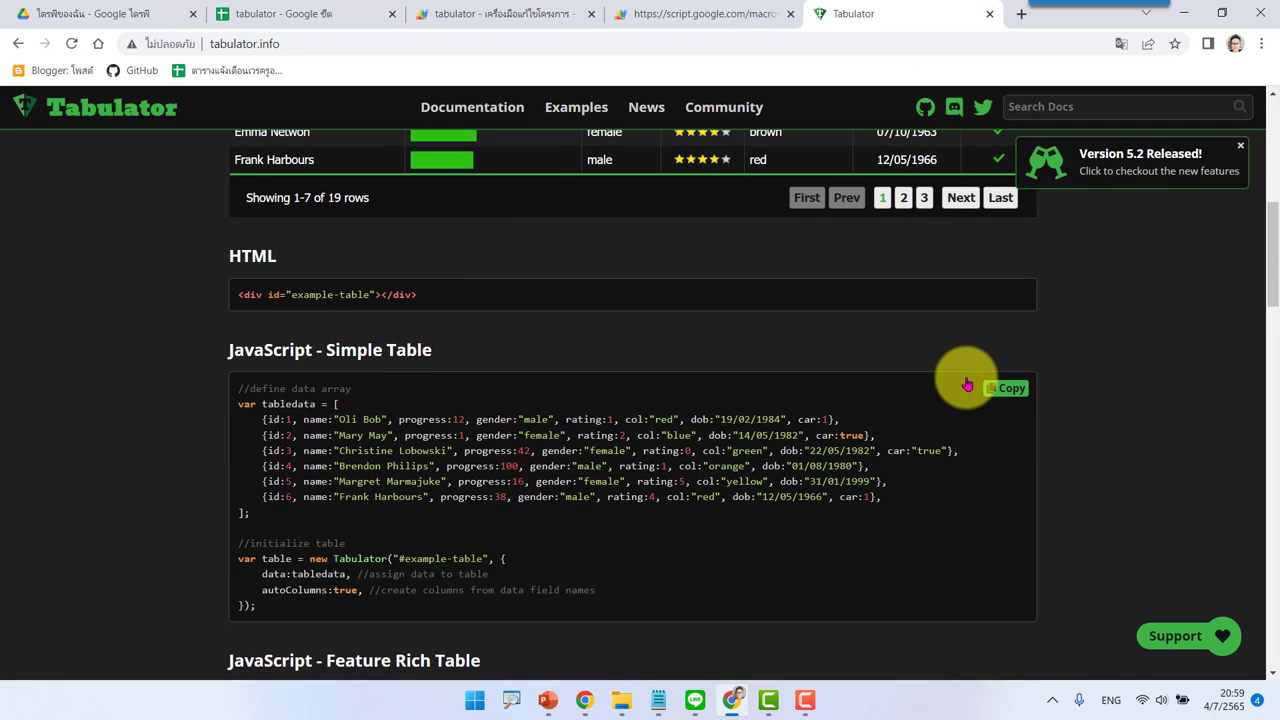
scroll(967, 383, "down", 1)
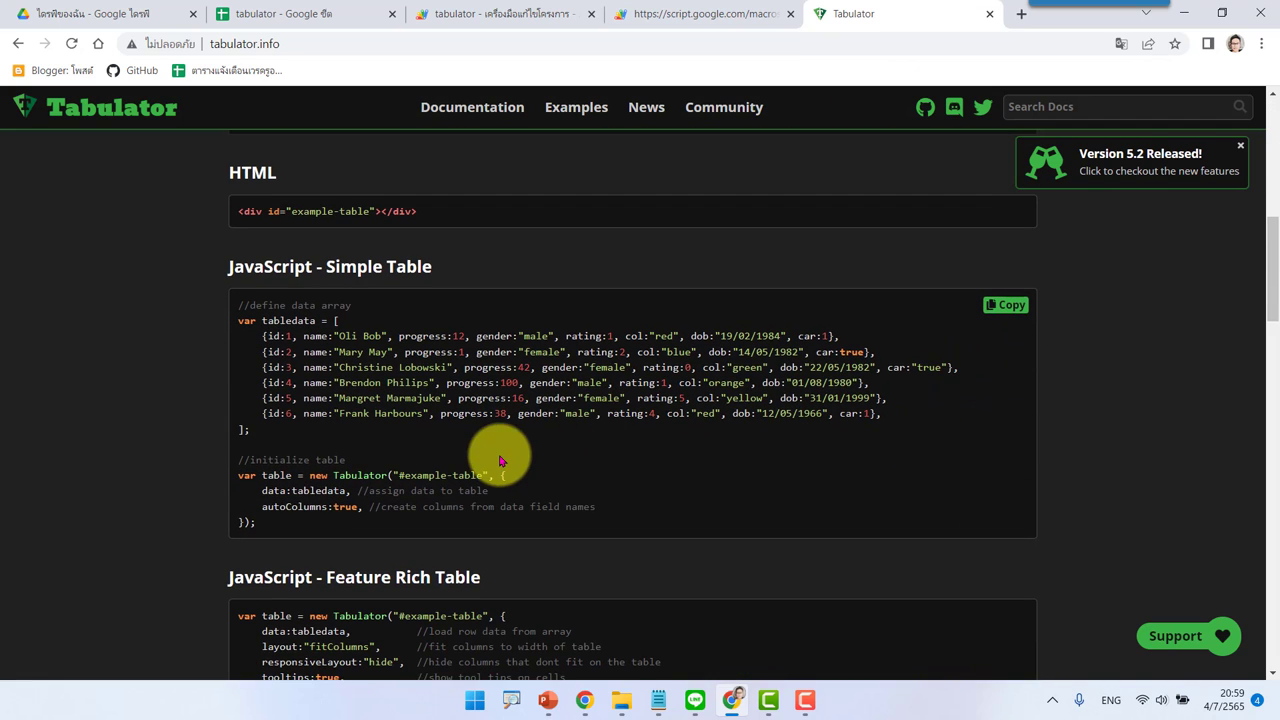
scroll(614, 424, "down", 4)
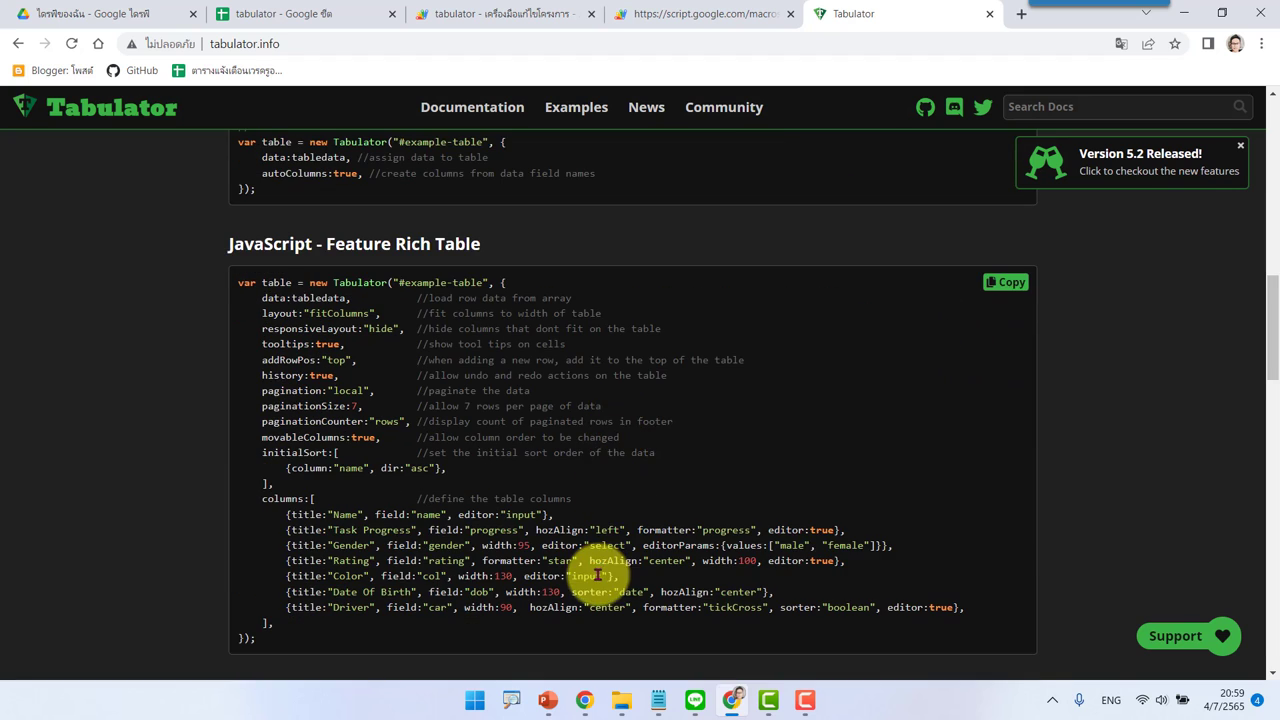
scroll(597, 575, "down", 1)
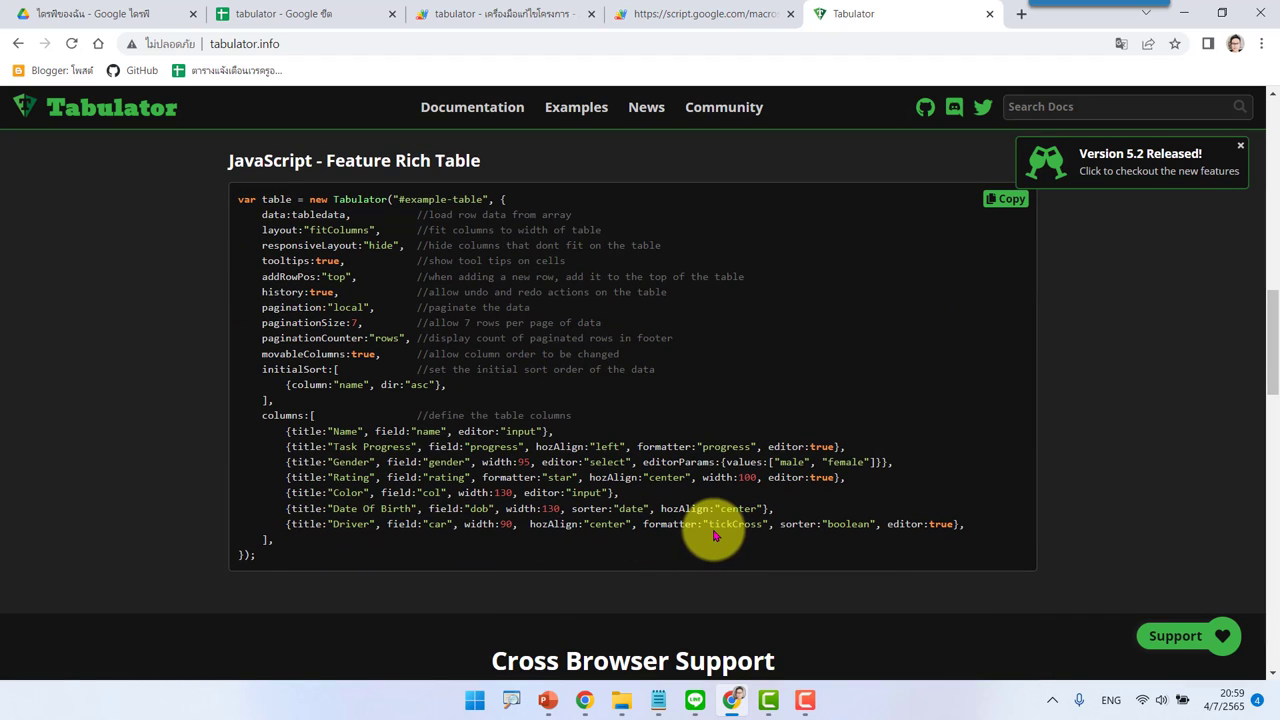
left_click(503, 14)
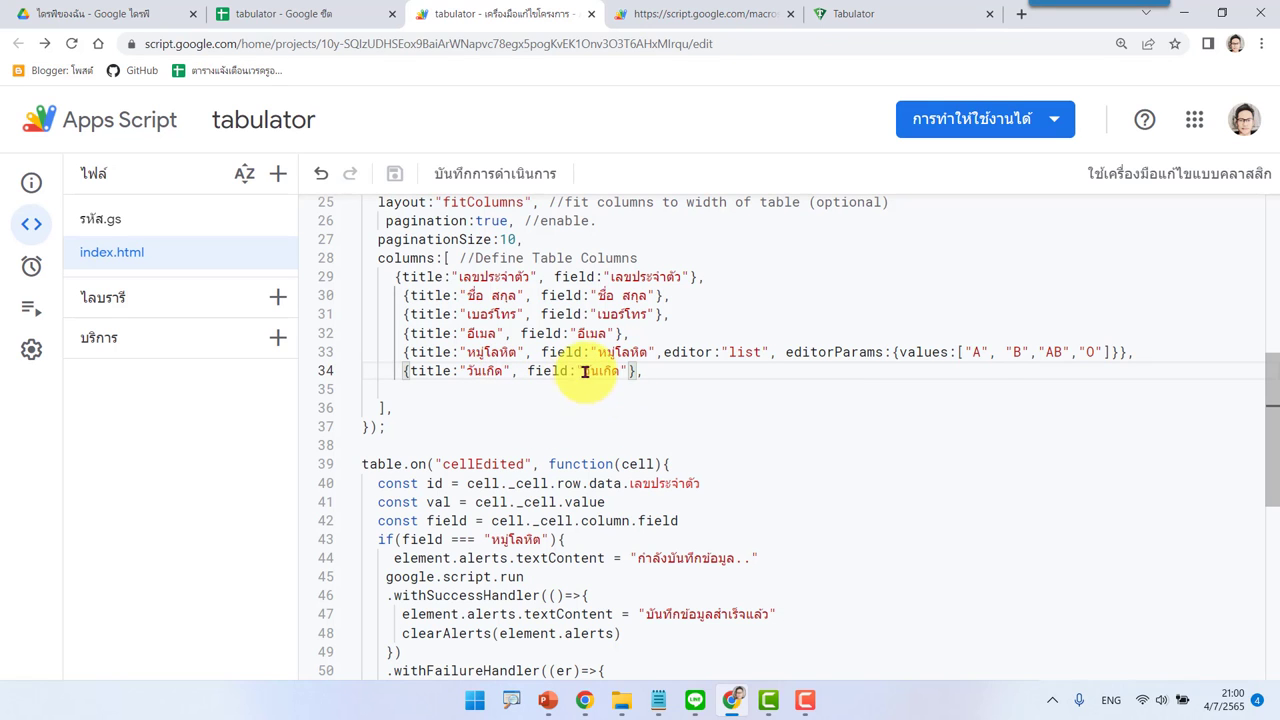
- Check the spreadsheet's birth-date values, then return to the Feature Rich Table example code
left_click(323, 14)
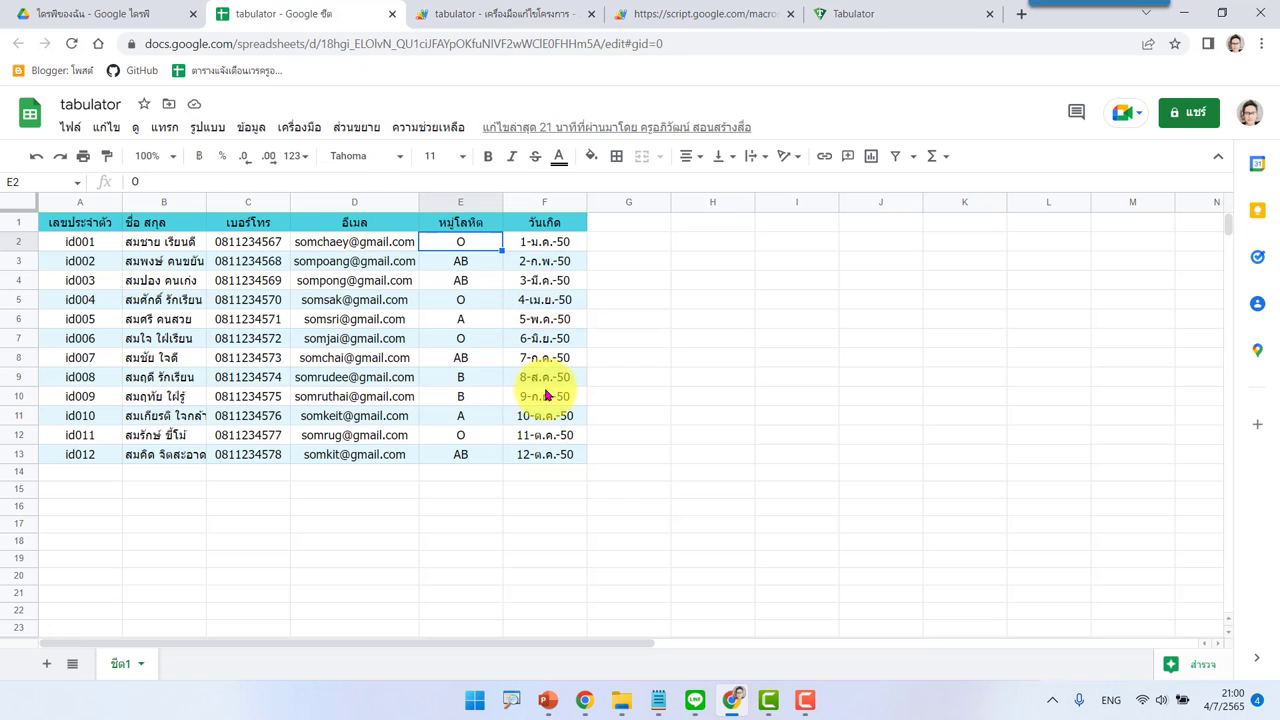
left_click(500, 14)
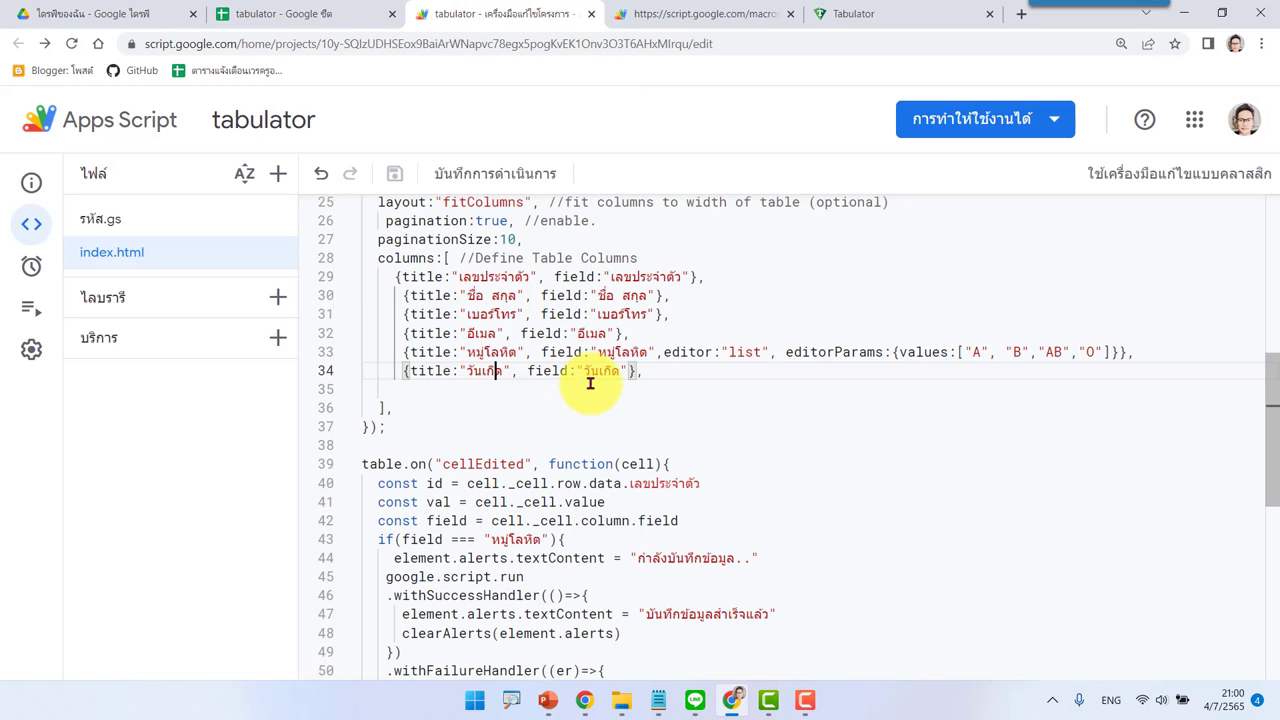
left_click(862, 14)
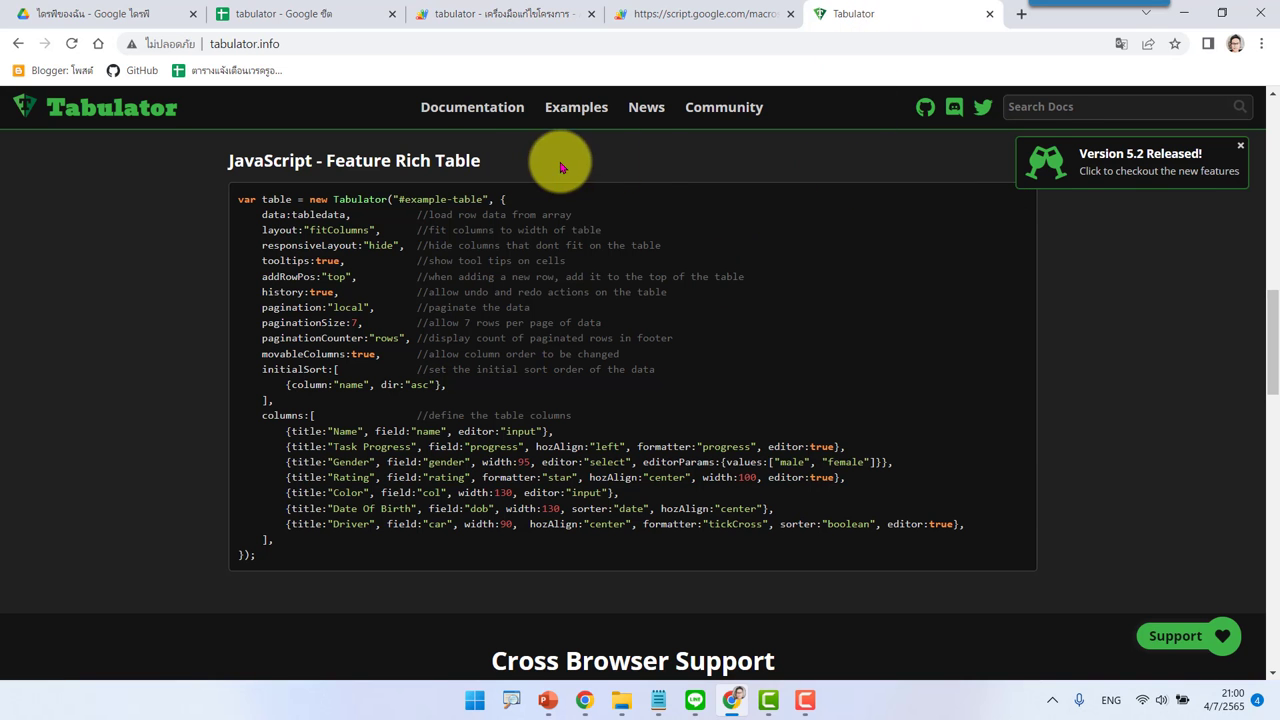
- Find the Sorting Data docs and open the Date sorter section showing its luxon.js requirement
left_click(1068, 106)
type("s")
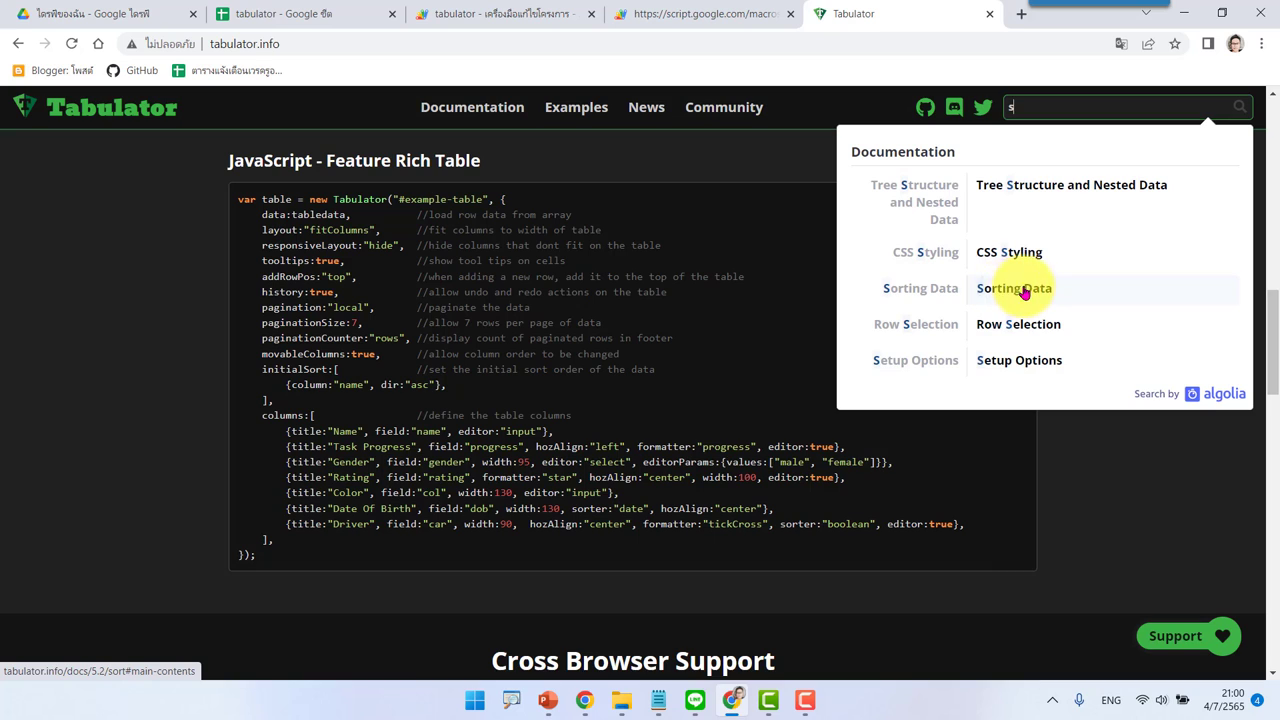
left_click(1040, 294)
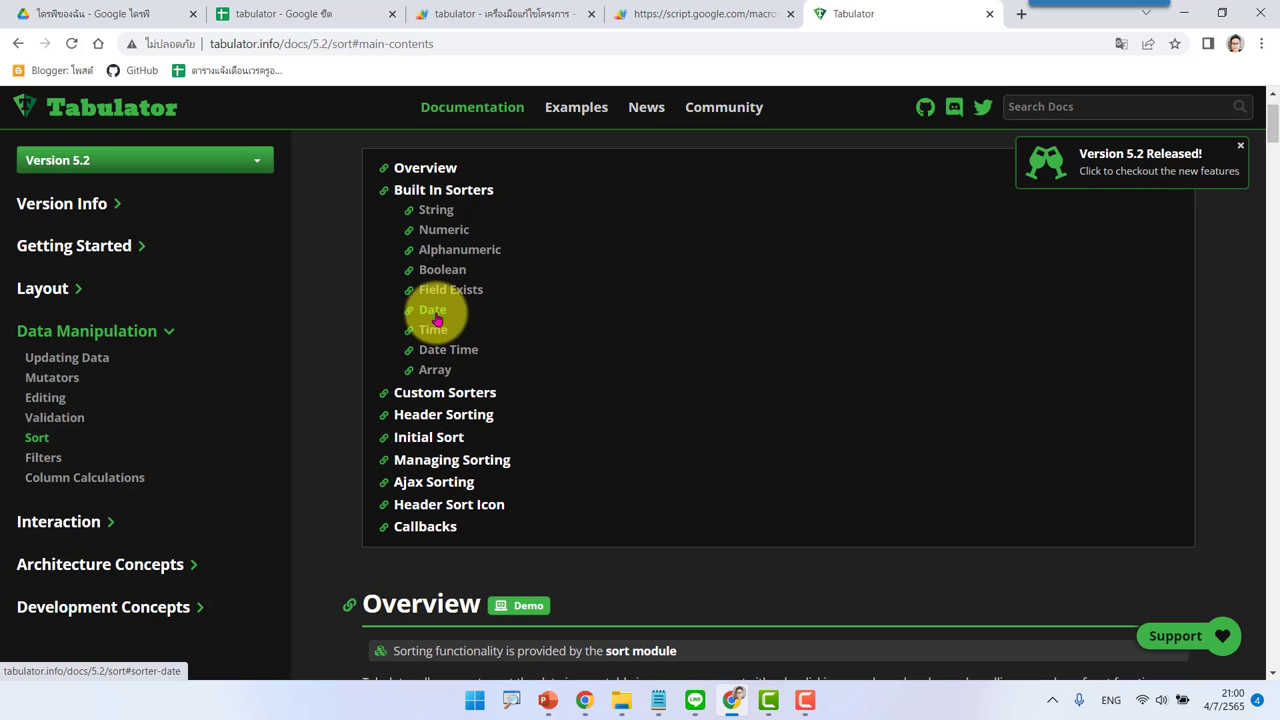
left_click(432, 312)
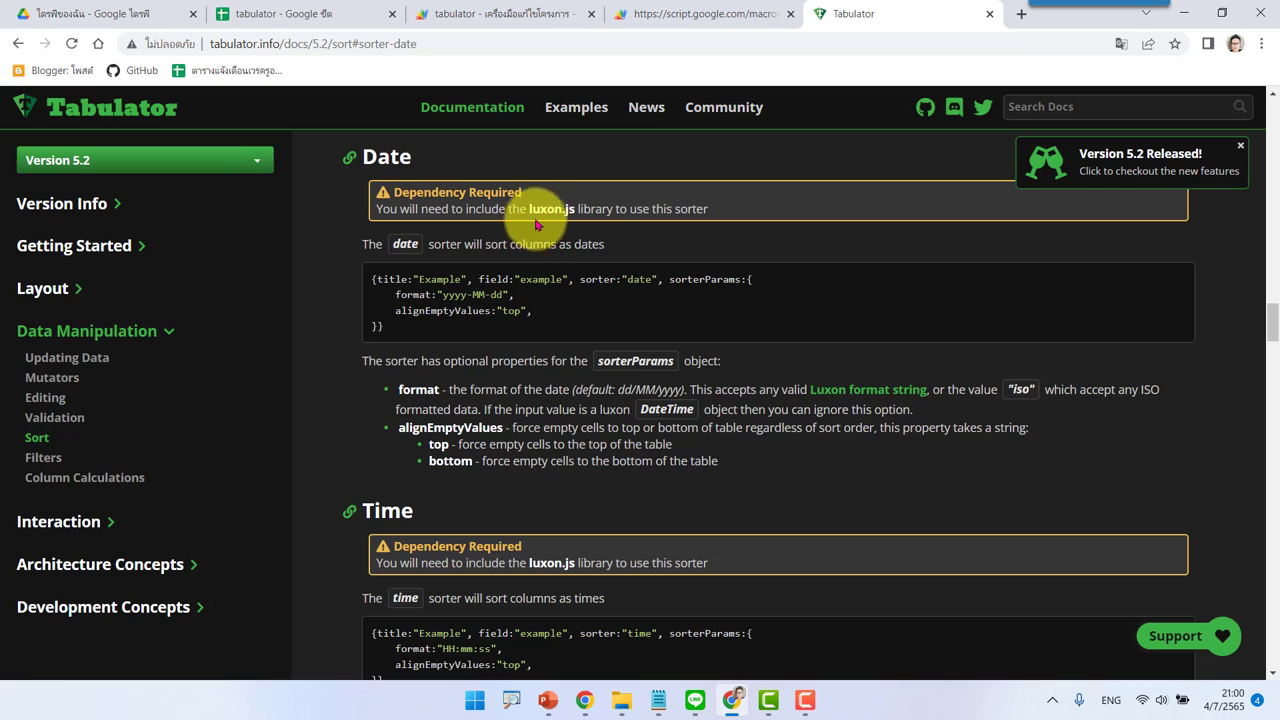
- In a new tab, search Google for 'luxon cdn' to reach the cdnjs luxon page
left_click(1021, 16)
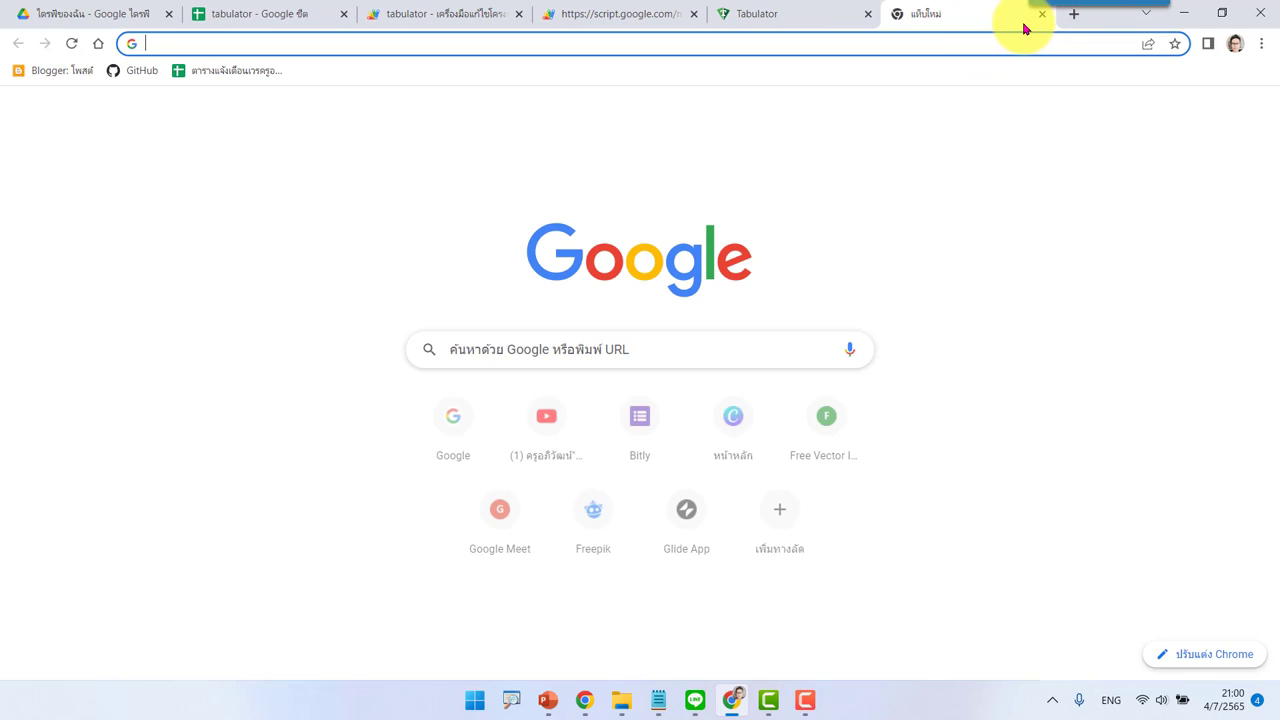
left_click(532, 347)
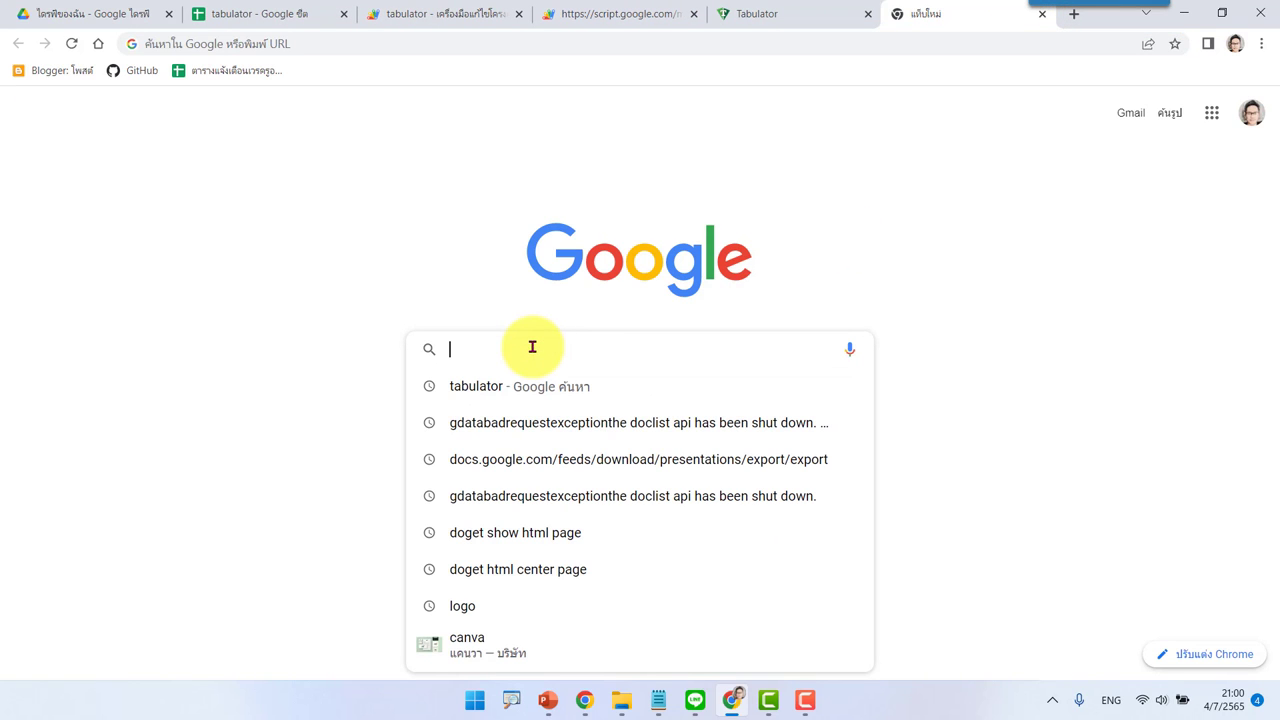
type("lu")
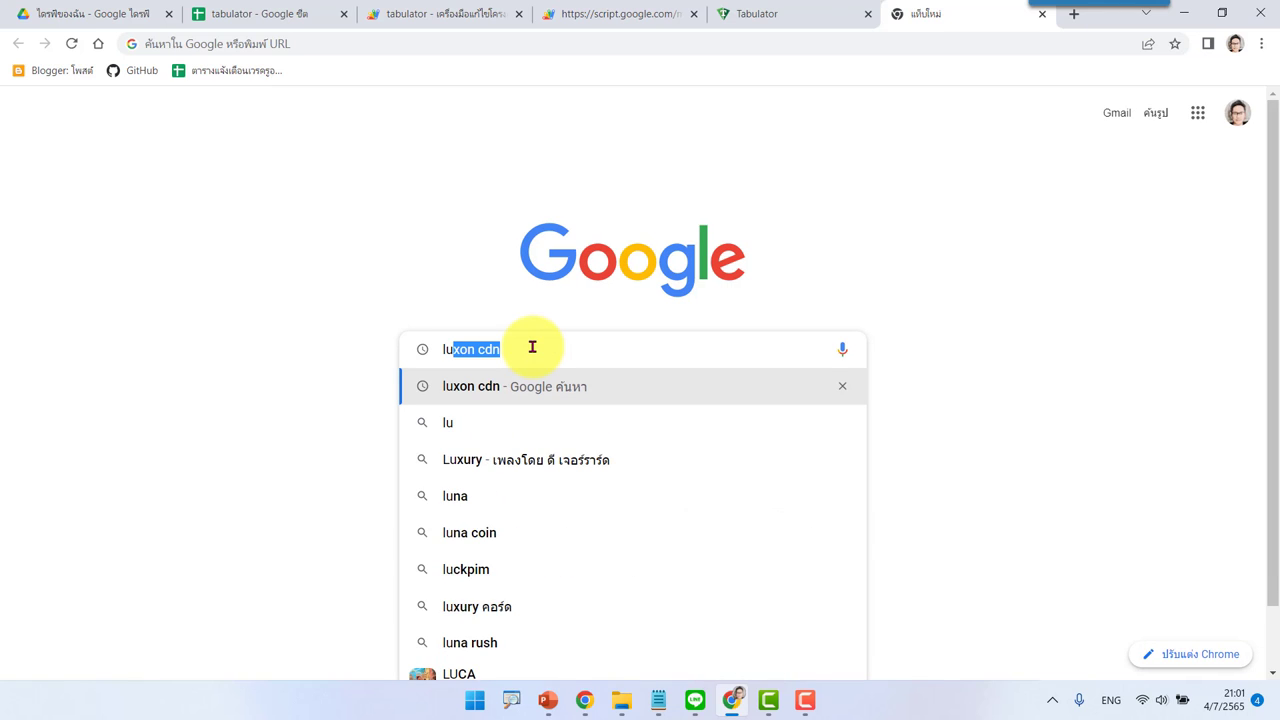
type("xon cdn")
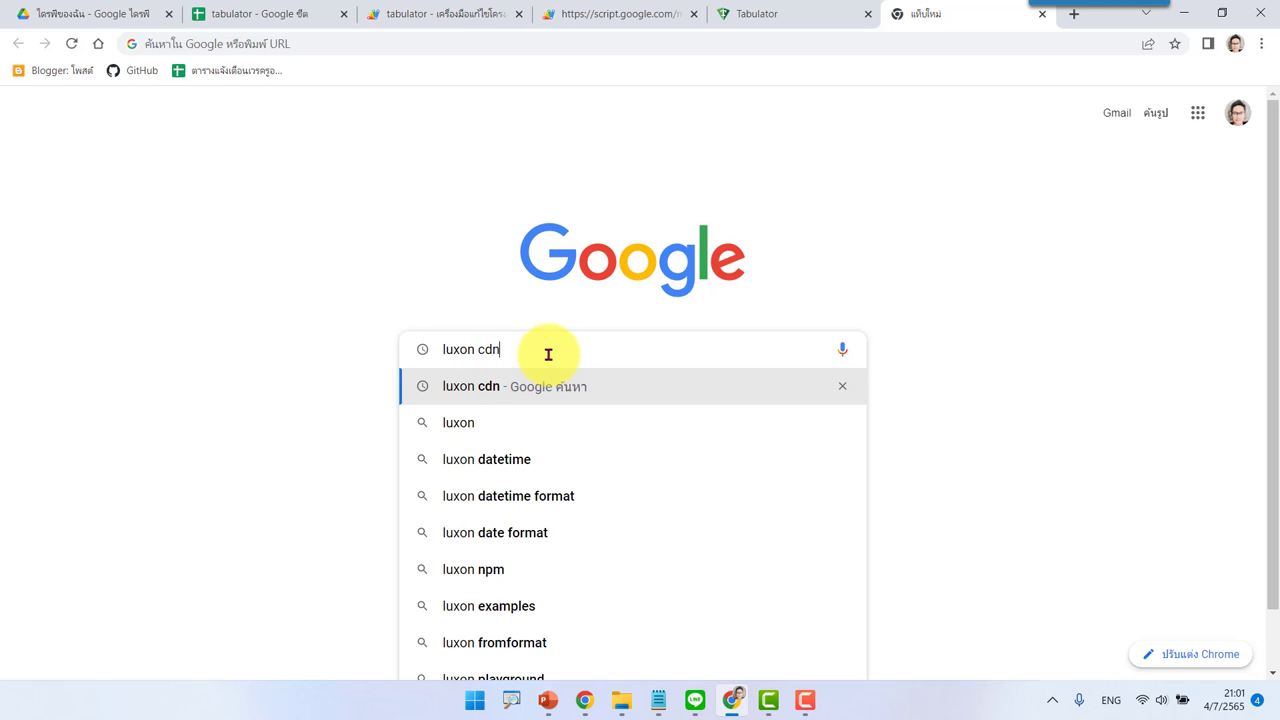
key("Return")
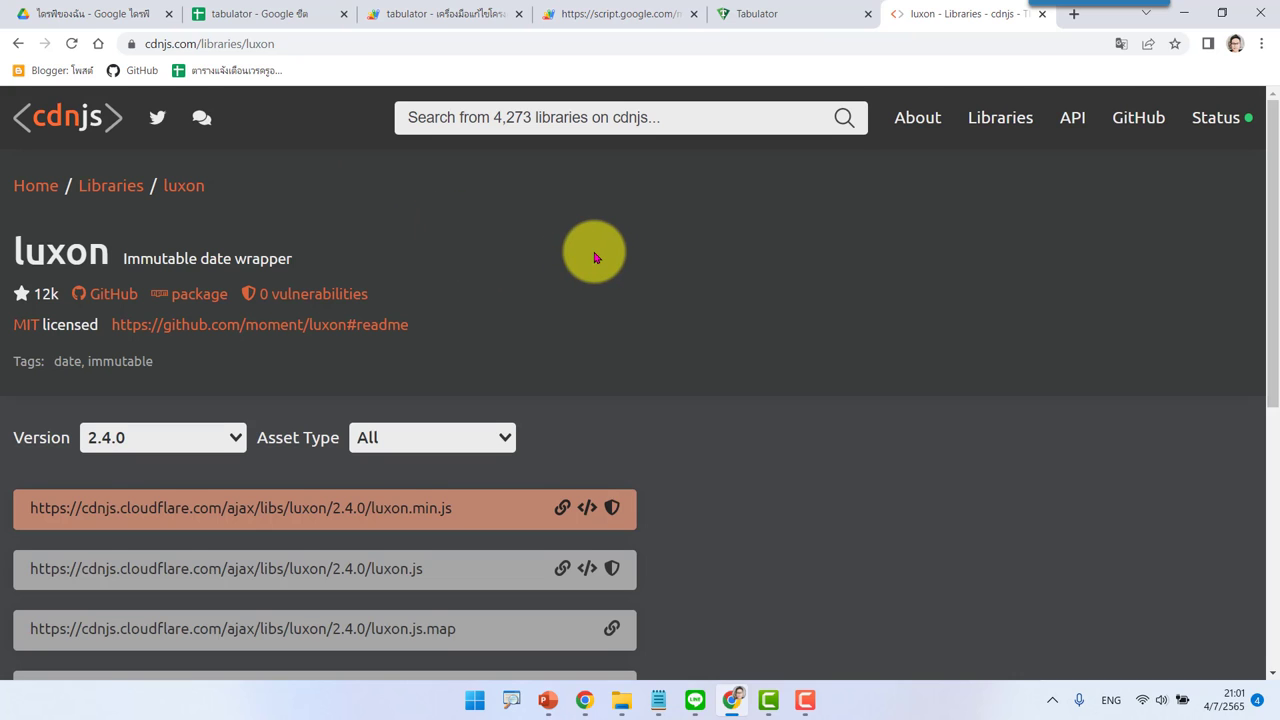
- Copy the script tag for luxon 2.4.0's luxon.min.js from cdnjs
scroll(594, 258, "down", 2)
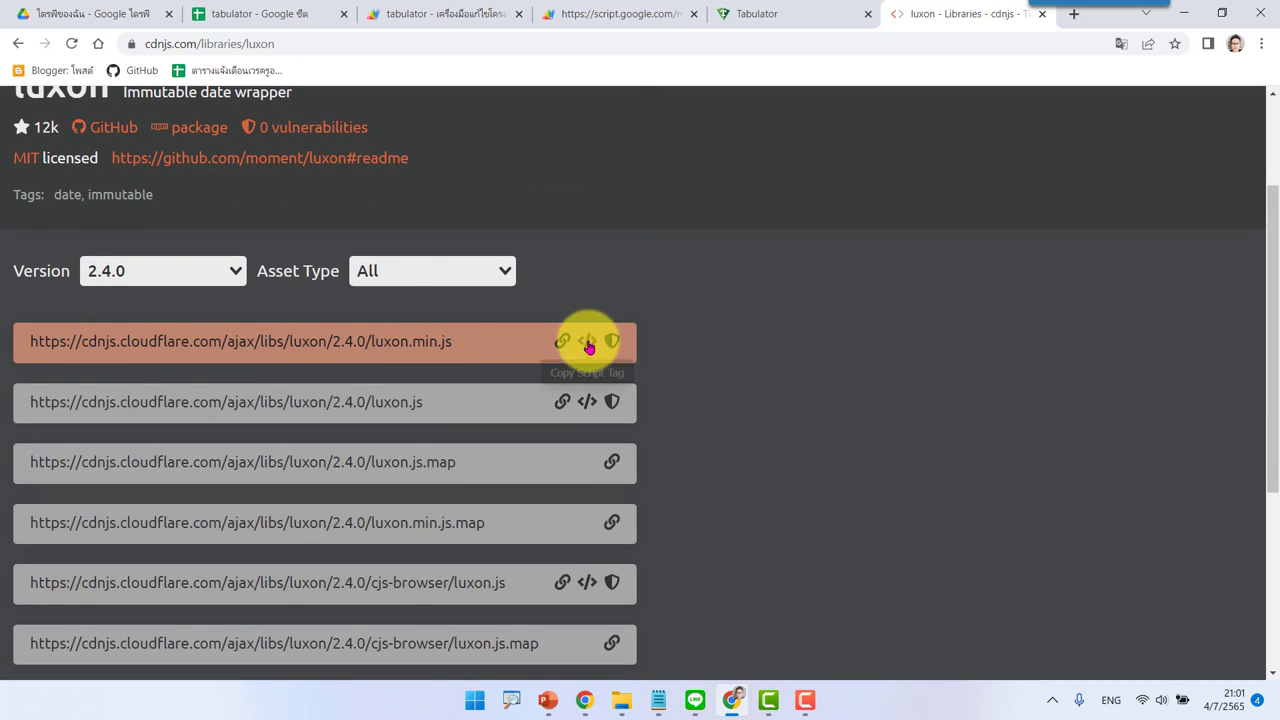
left_click(589, 343)
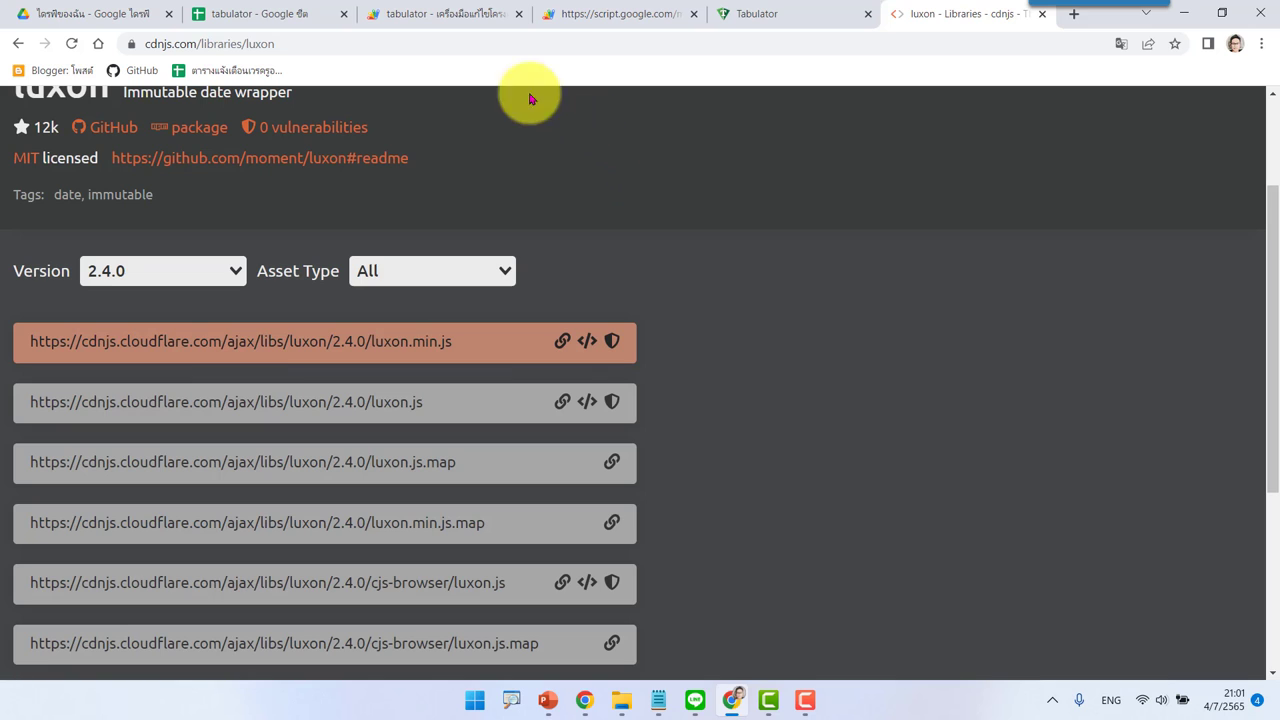
- Paste the luxon 2.4.0 cdnjs script tag into index.html below the alerts div
left_click(450, 15)
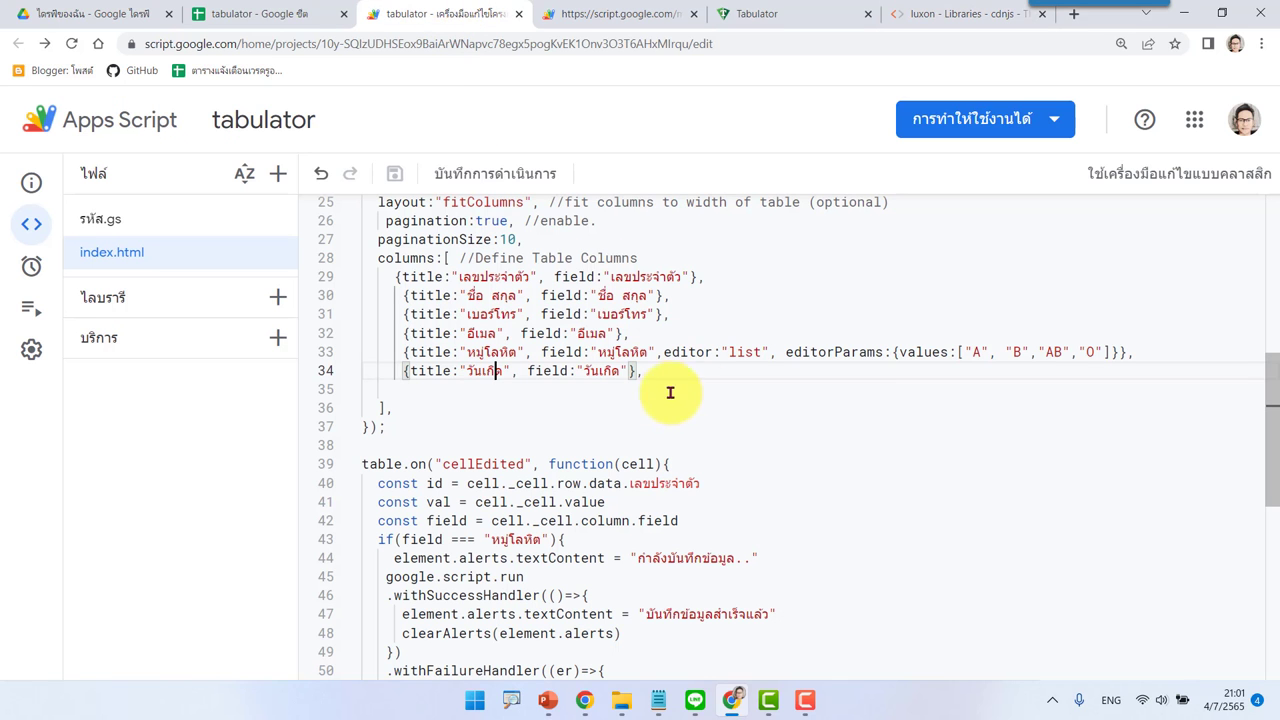
scroll(711, 427, "up", 3)
scroll(711, 427, "up", 2)
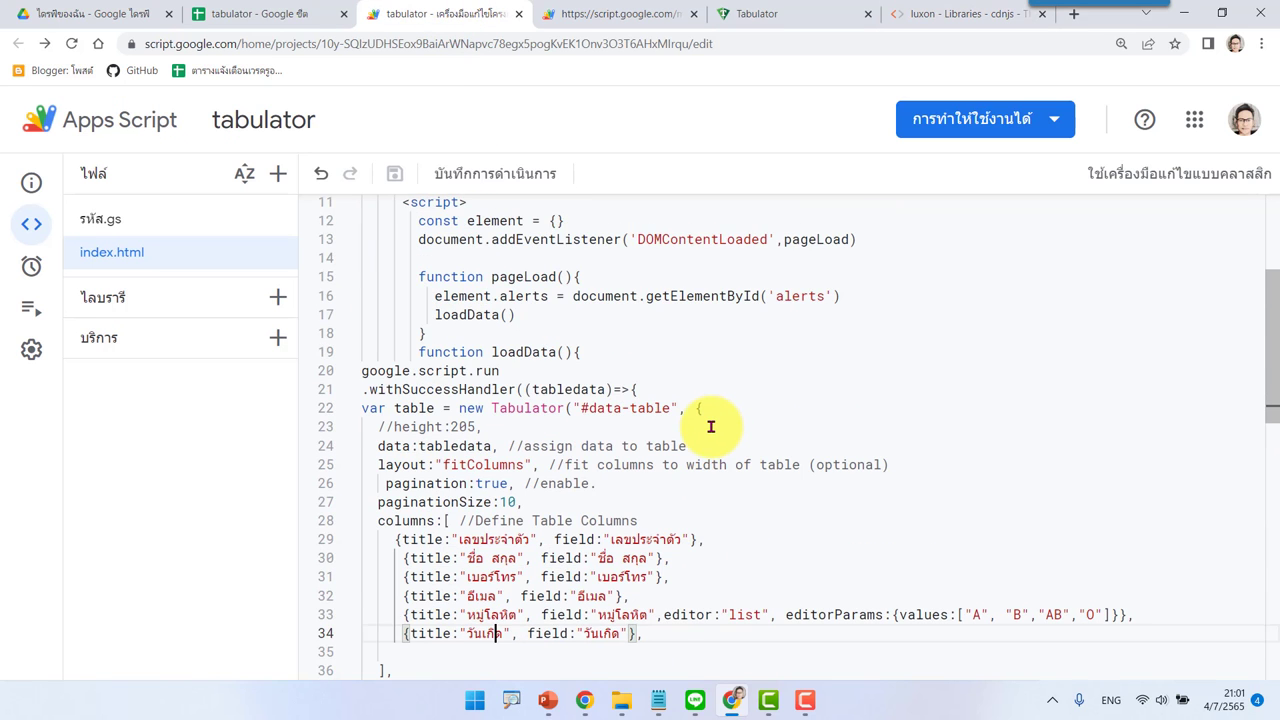
scroll(711, 427, "up", 1)
scroll(711, 427, "up", 2)
scroll(711, 427, "up", 1)
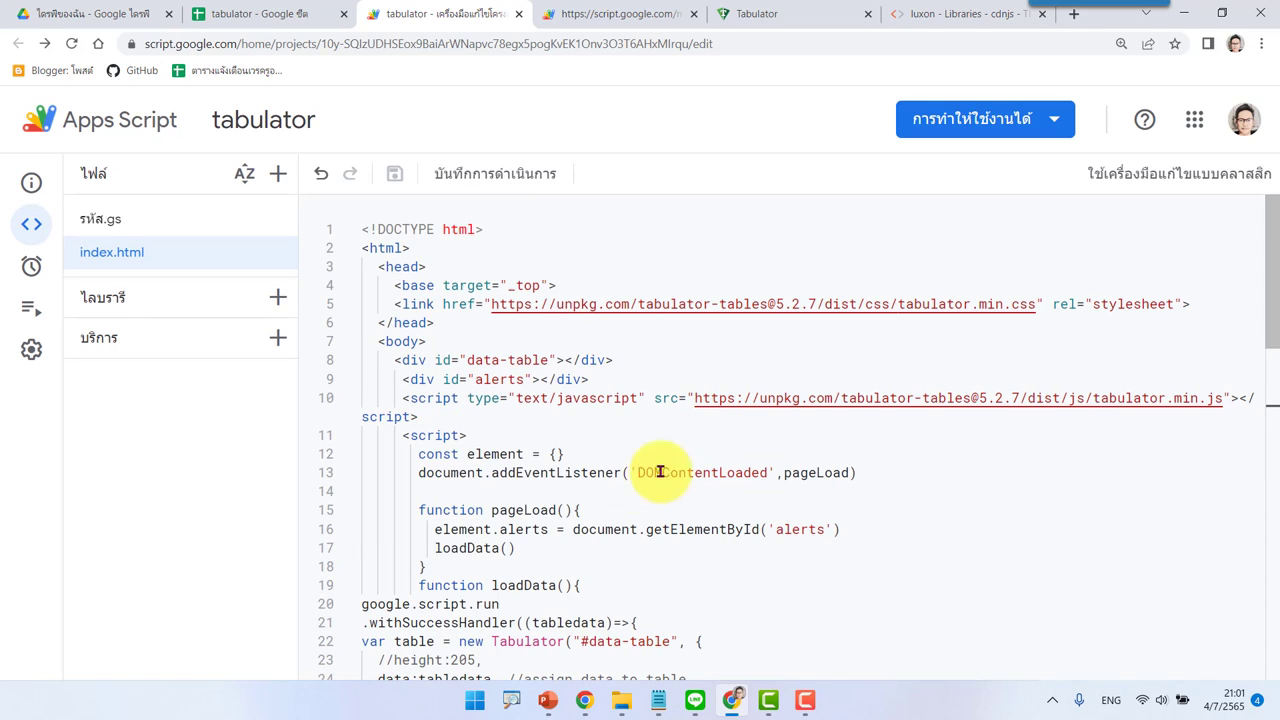
left_click(410, 400)
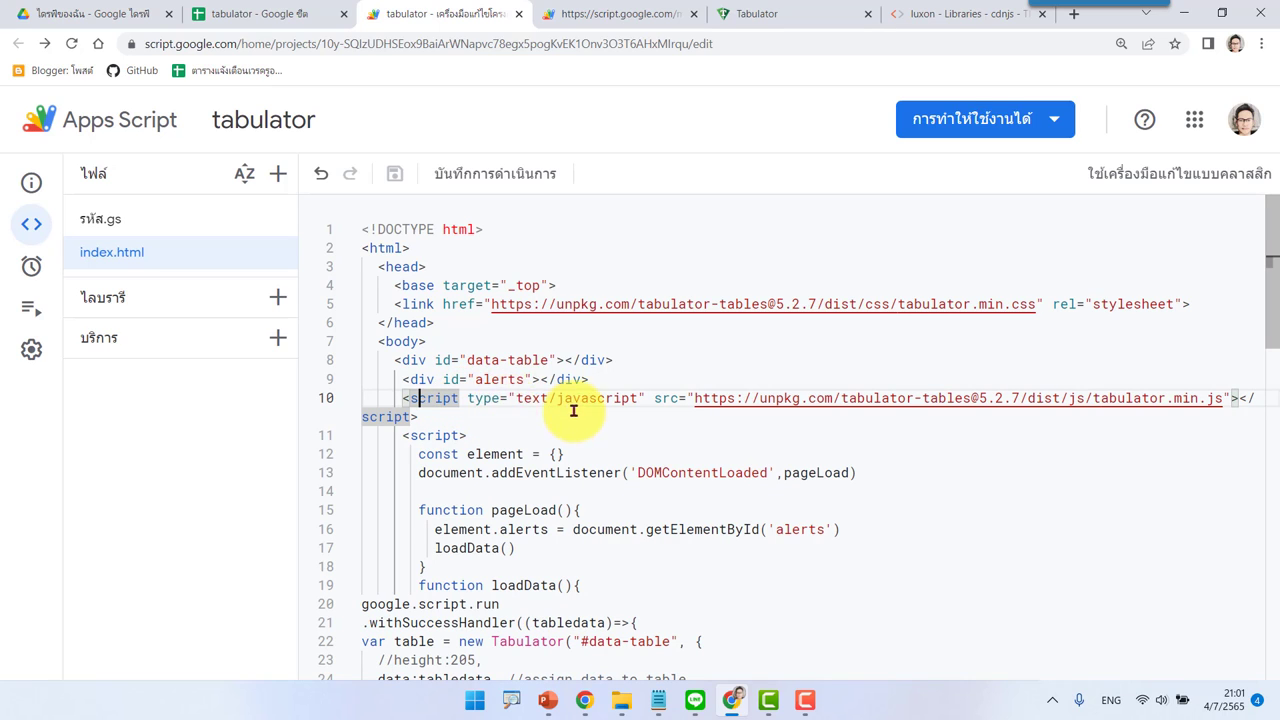
left_click(614, 380)
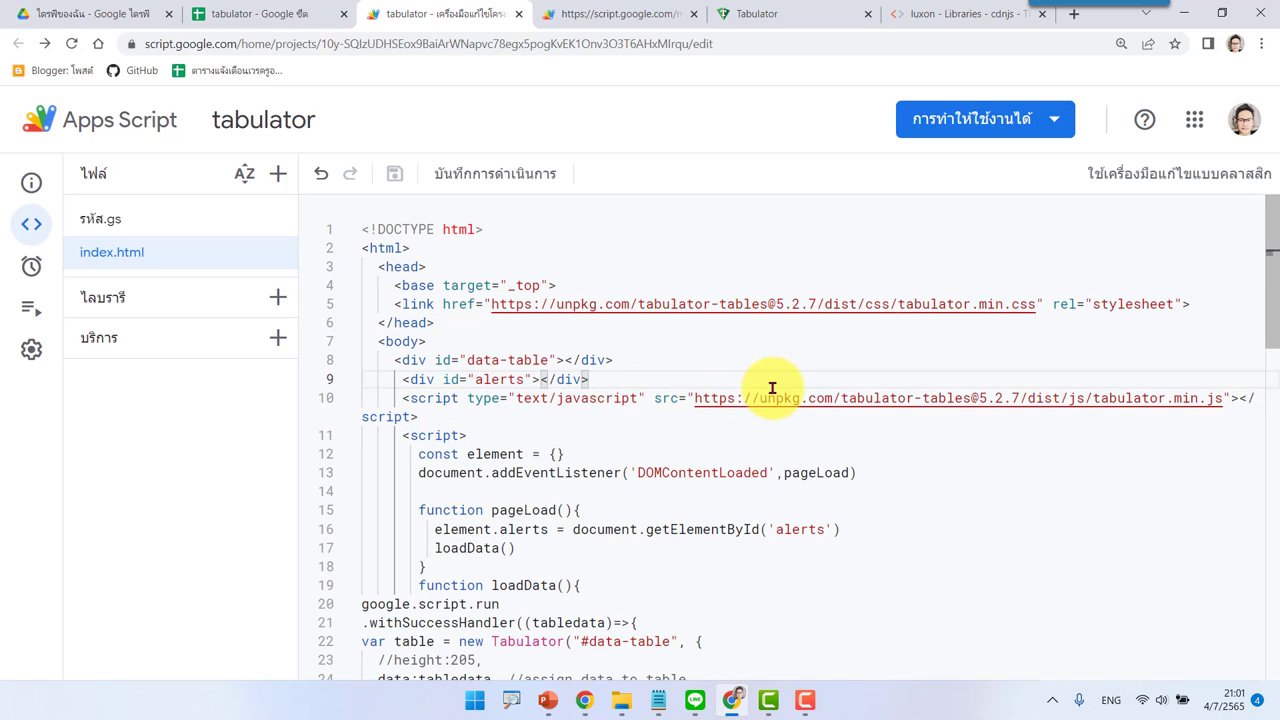
key("Return")
key("Return")
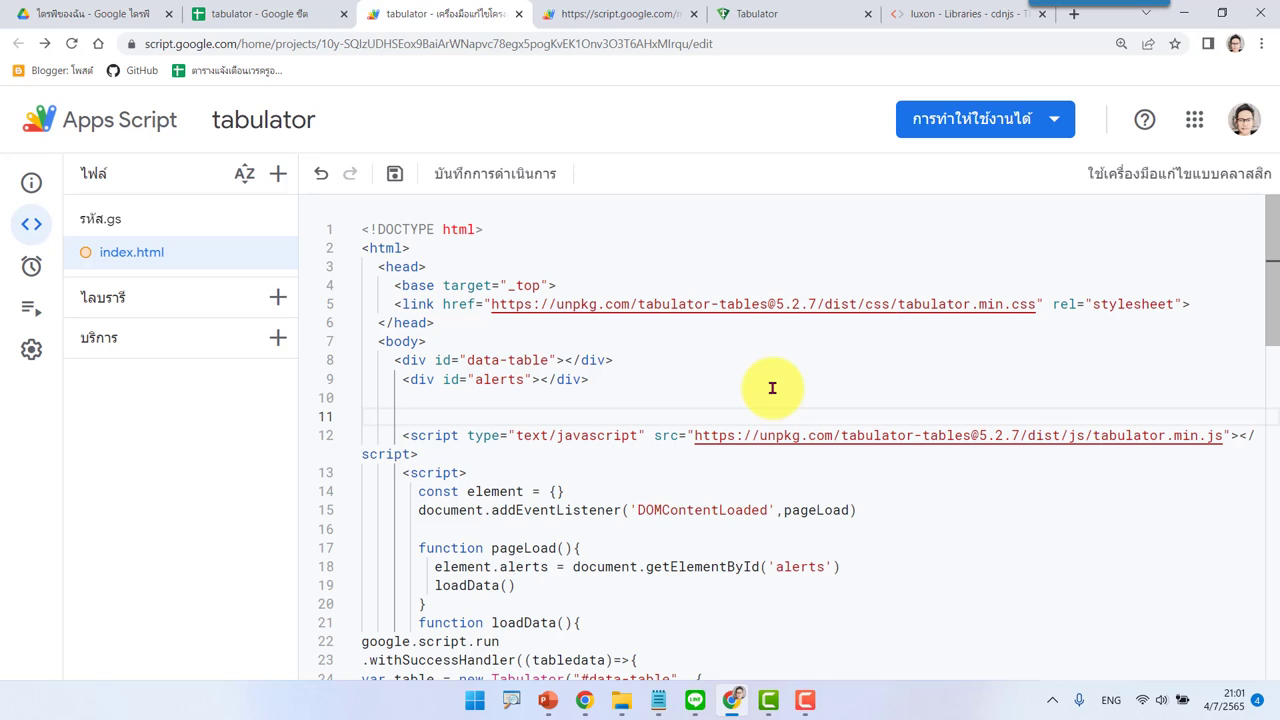
key("ctrl+v")
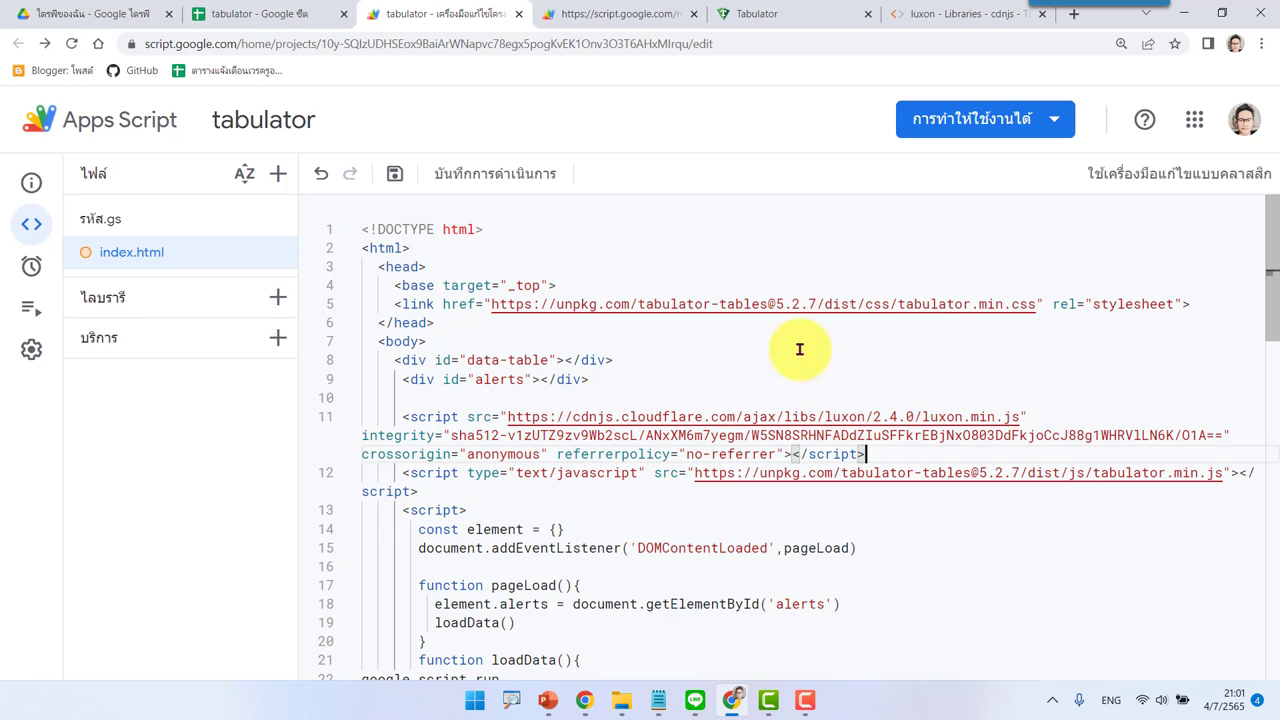
left_click(783, 11)
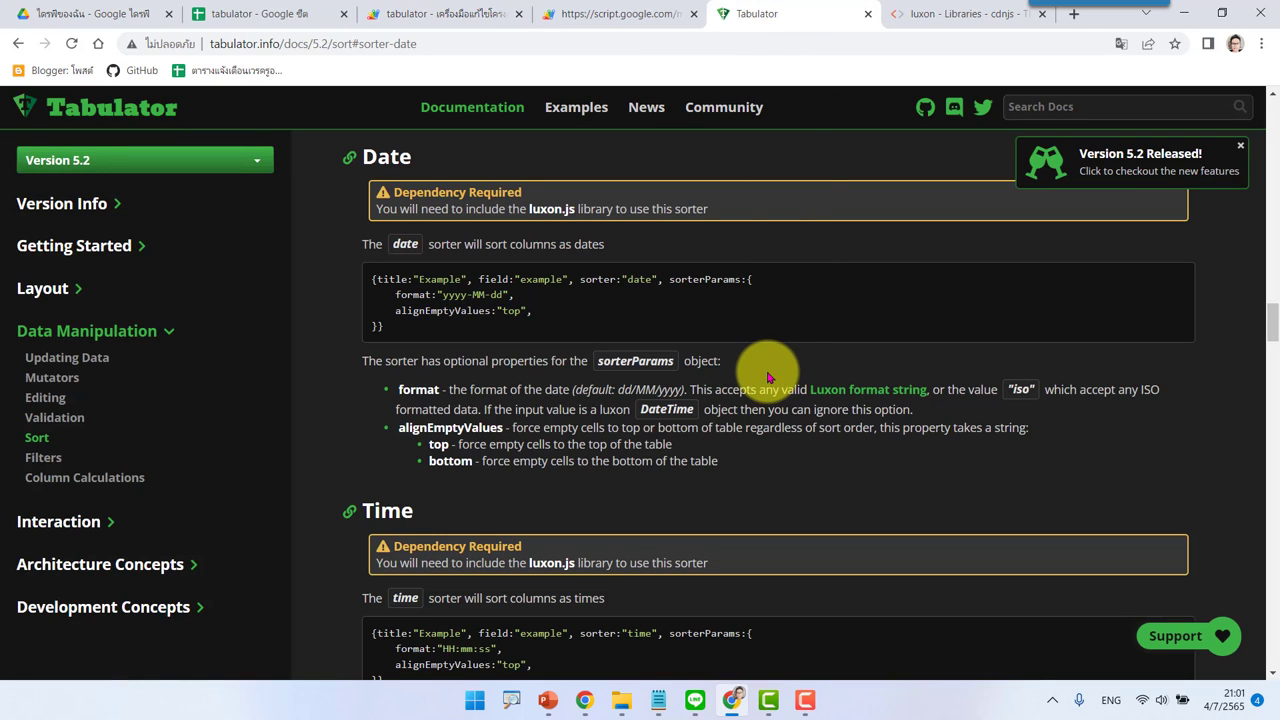
mouse_move(626, 301)
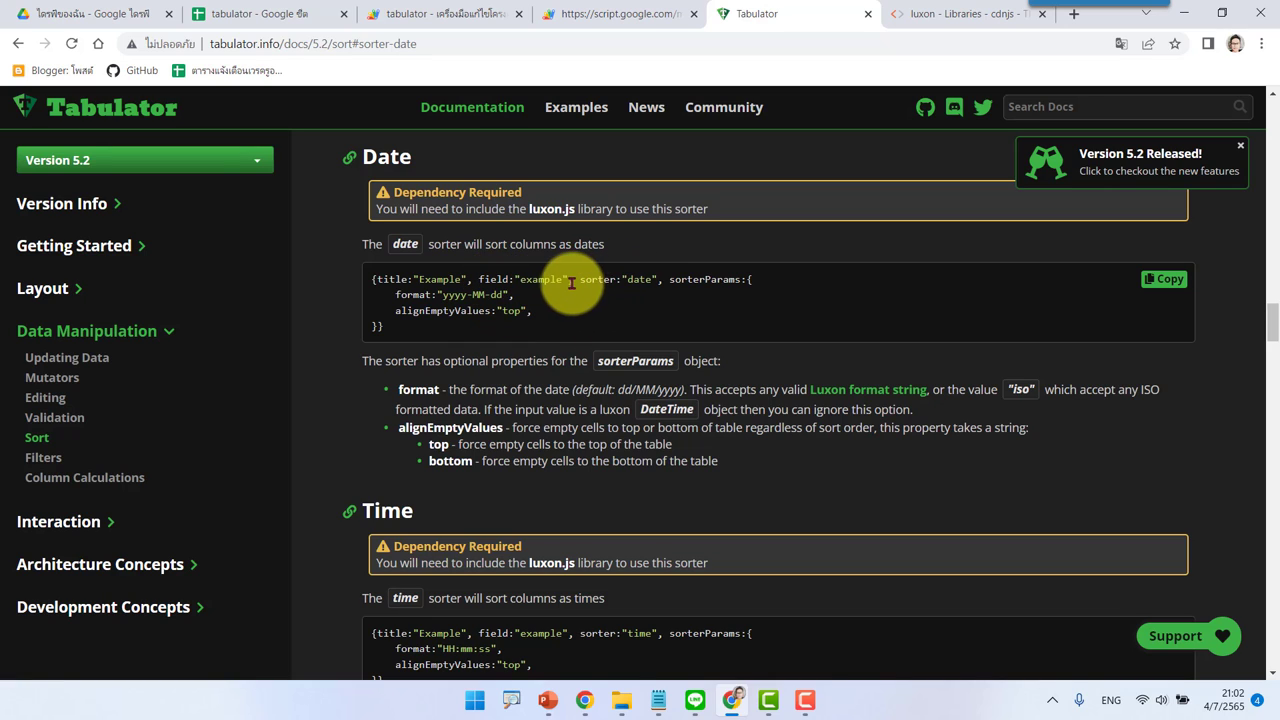
- Copy the Date sorter example's sorter and sorterParams code from the docs
mouse_move(570, 280)
left_mouse_down()
mouse_move(617, 291)
mouse_move(749, 277)
mouse_move(543, 294)
mouse_move(543, 315)
mouse_move(374, 338)
mouse_move(643, 357)
left_mouse_up()
key("ctrl+c")
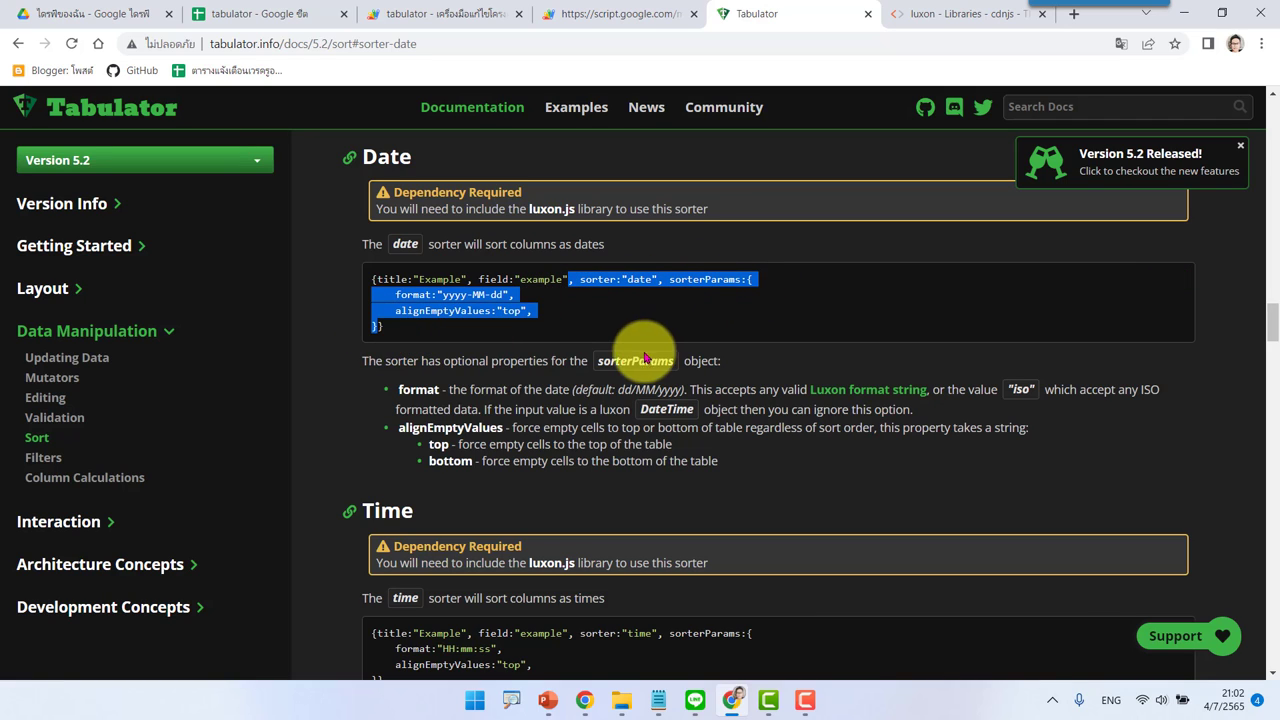
right_click(481, 299)
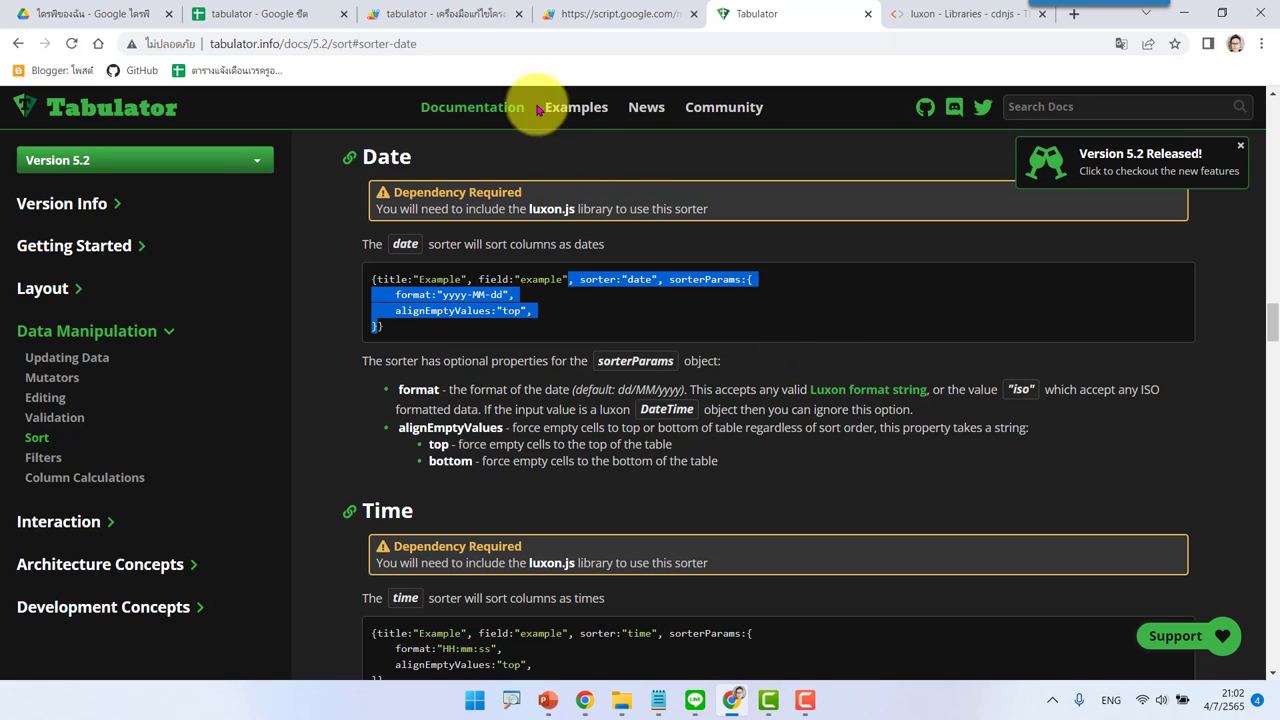
- Add sorter "date" with format "yyyy-MM-dd" to the วันเกิด column in index.html
left_click(463, 8)
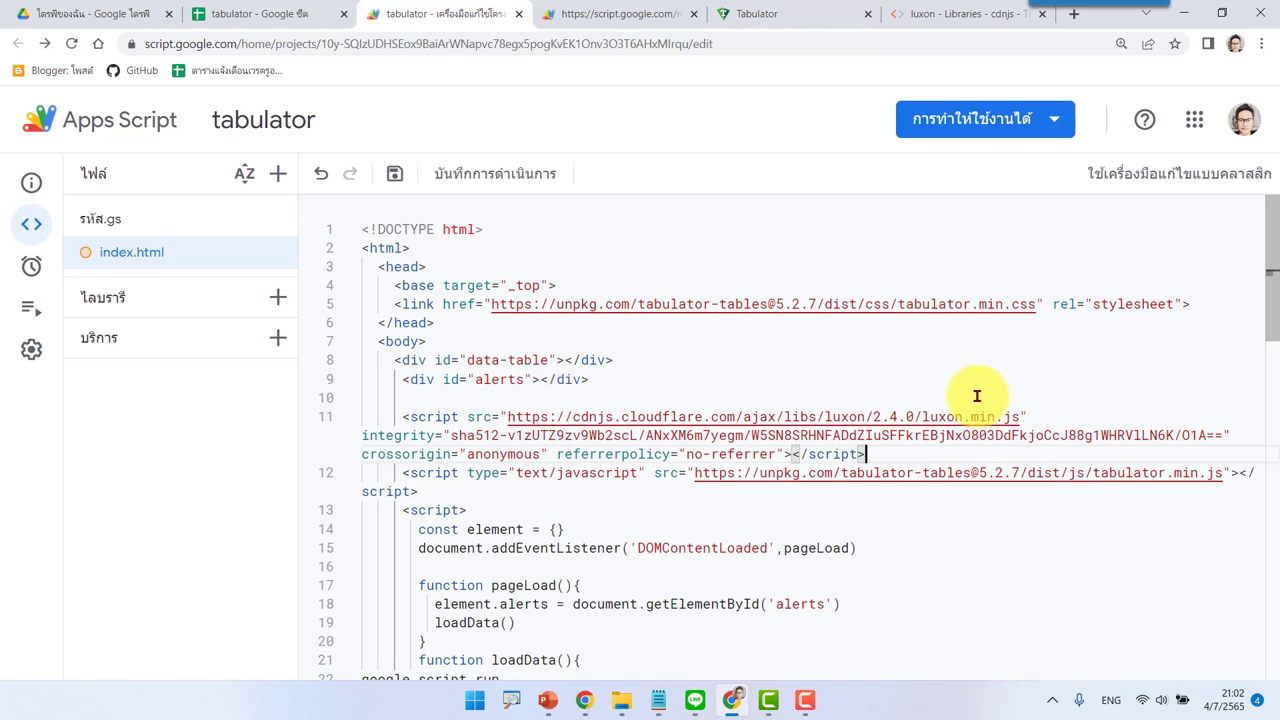
scroll(975, 392, "down", 2)
scroll(970, 390, "down", 2)
scroll(972, 386, "down", 1)
scroll(972, 384, "down", 2)
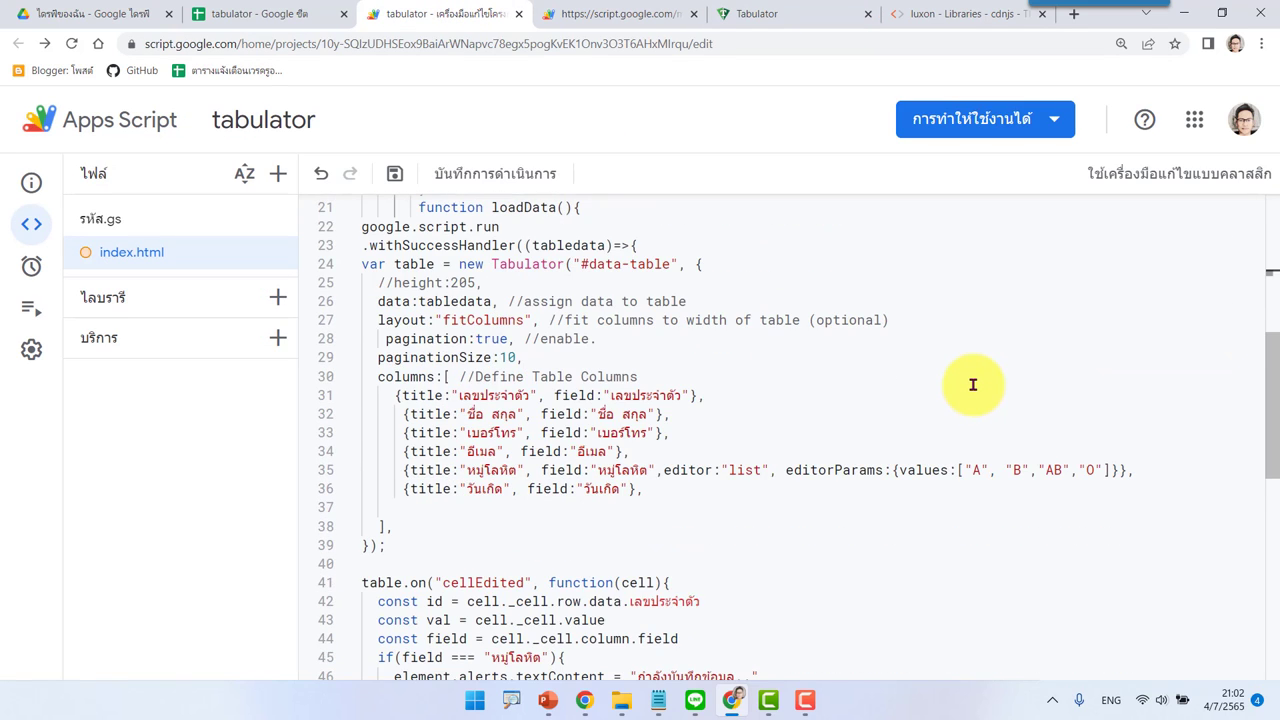
scroll(971, 382, "down", 2)
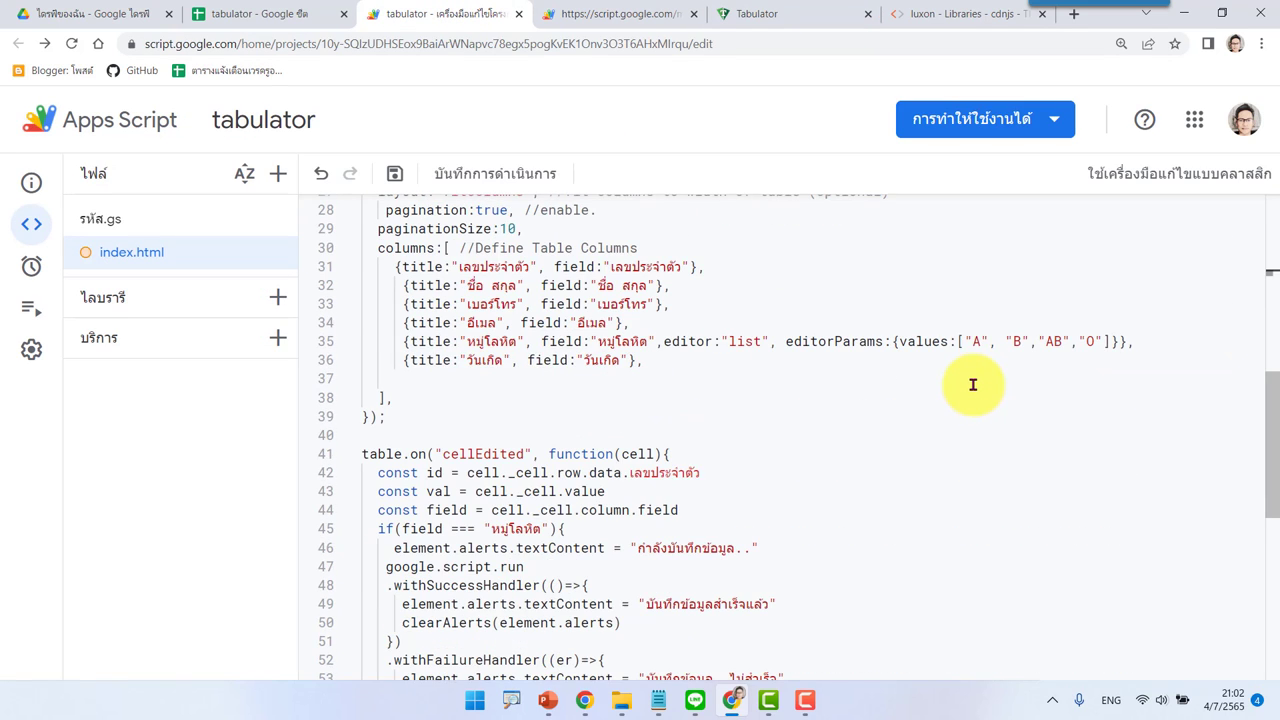
left_click(630, 362)
type(",")
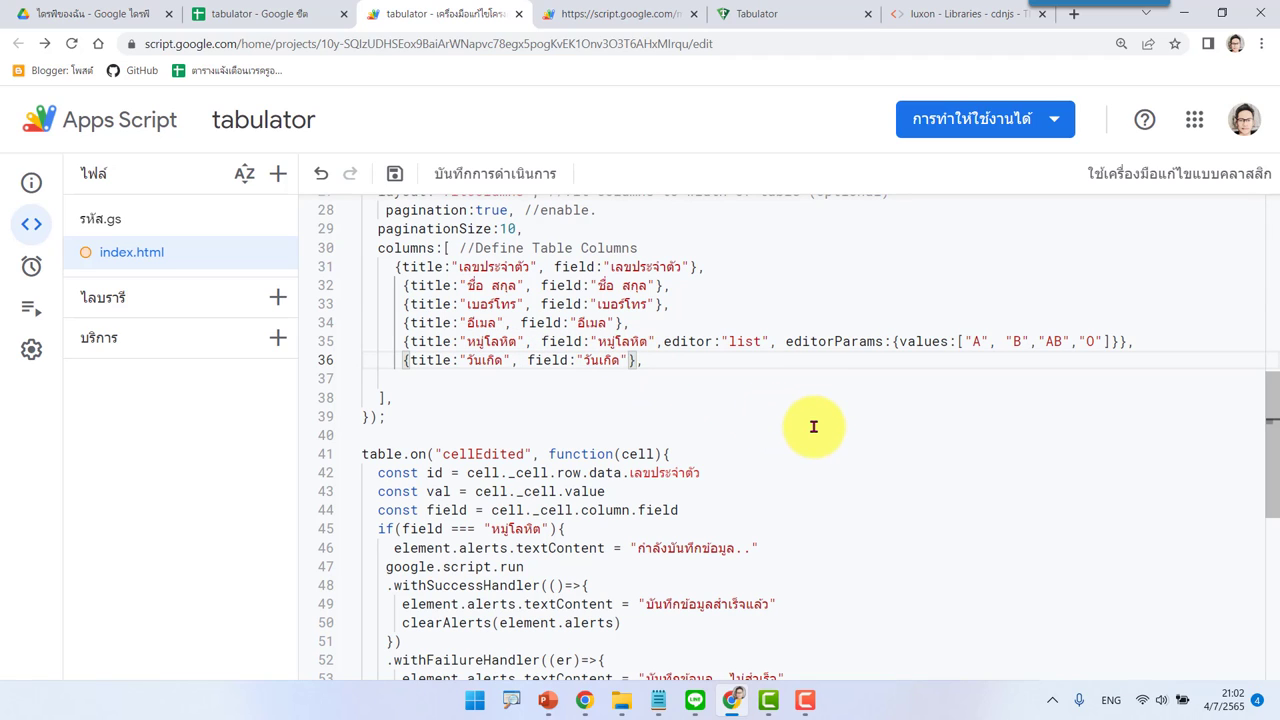
key("ctrl+v")
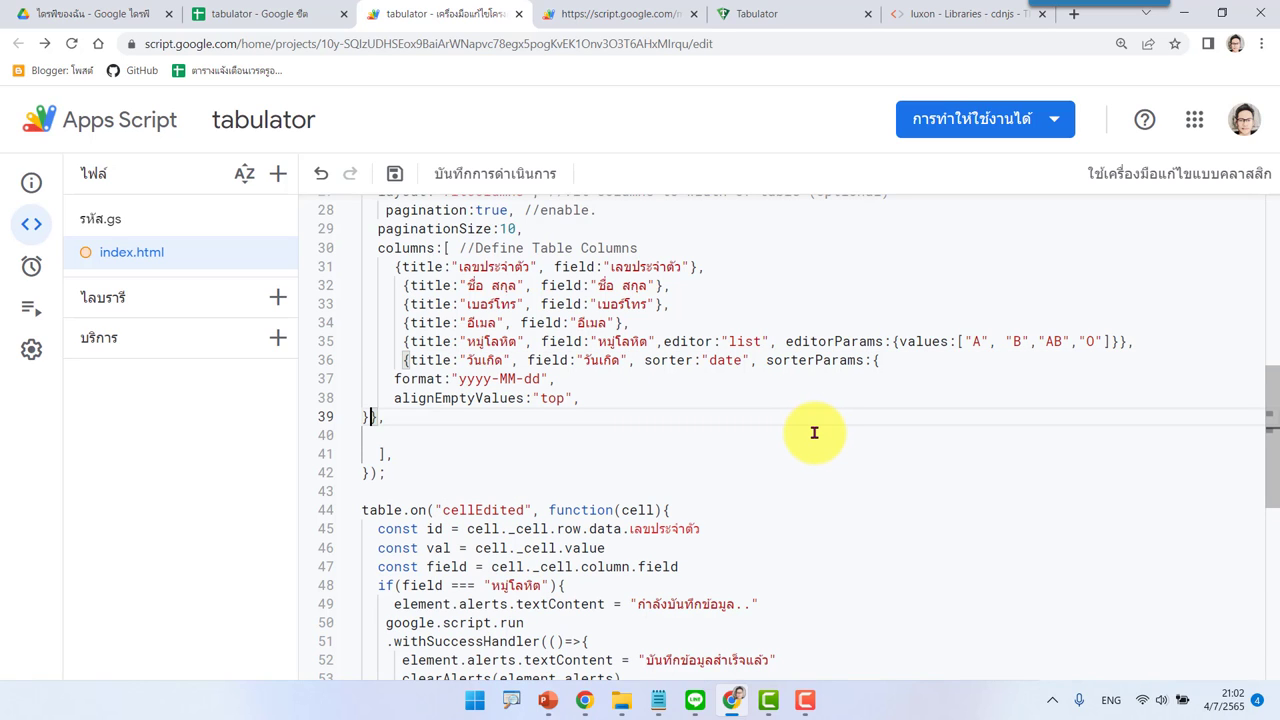
- Inspect the format's yyyy and MM parts against the spreadsheet's date format
double_click(477, 381)
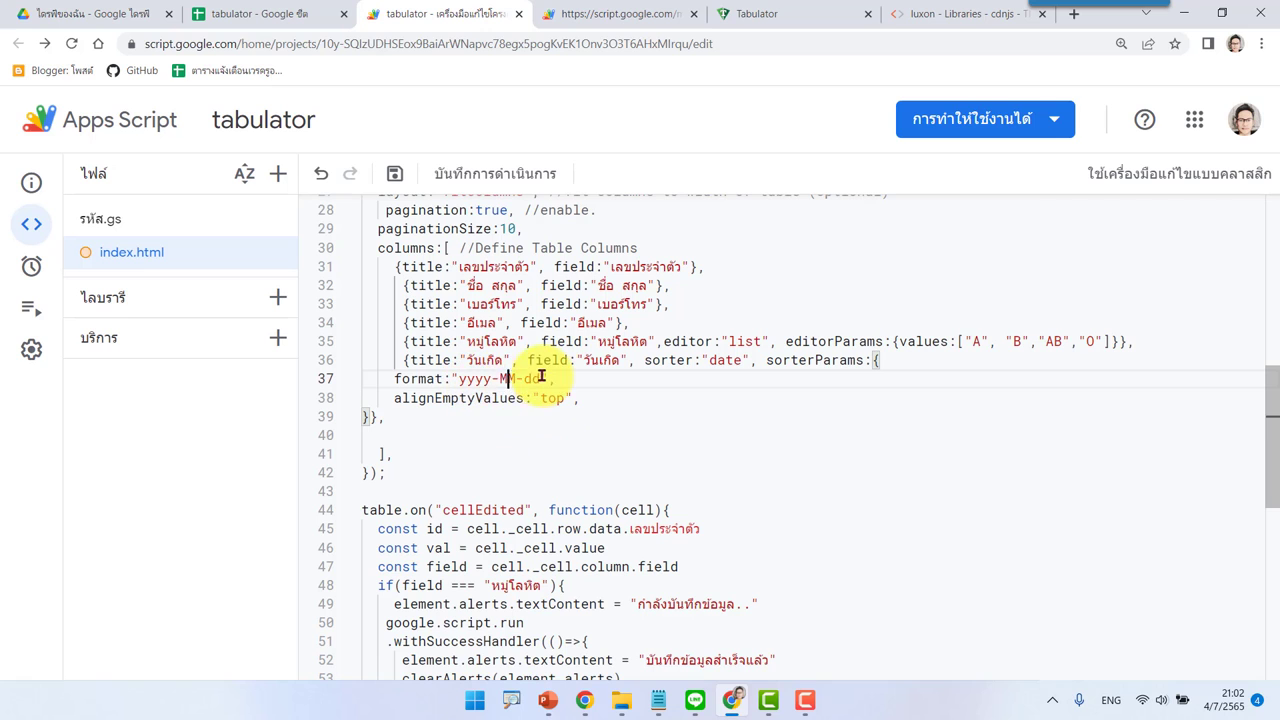
double_click(505, 380)
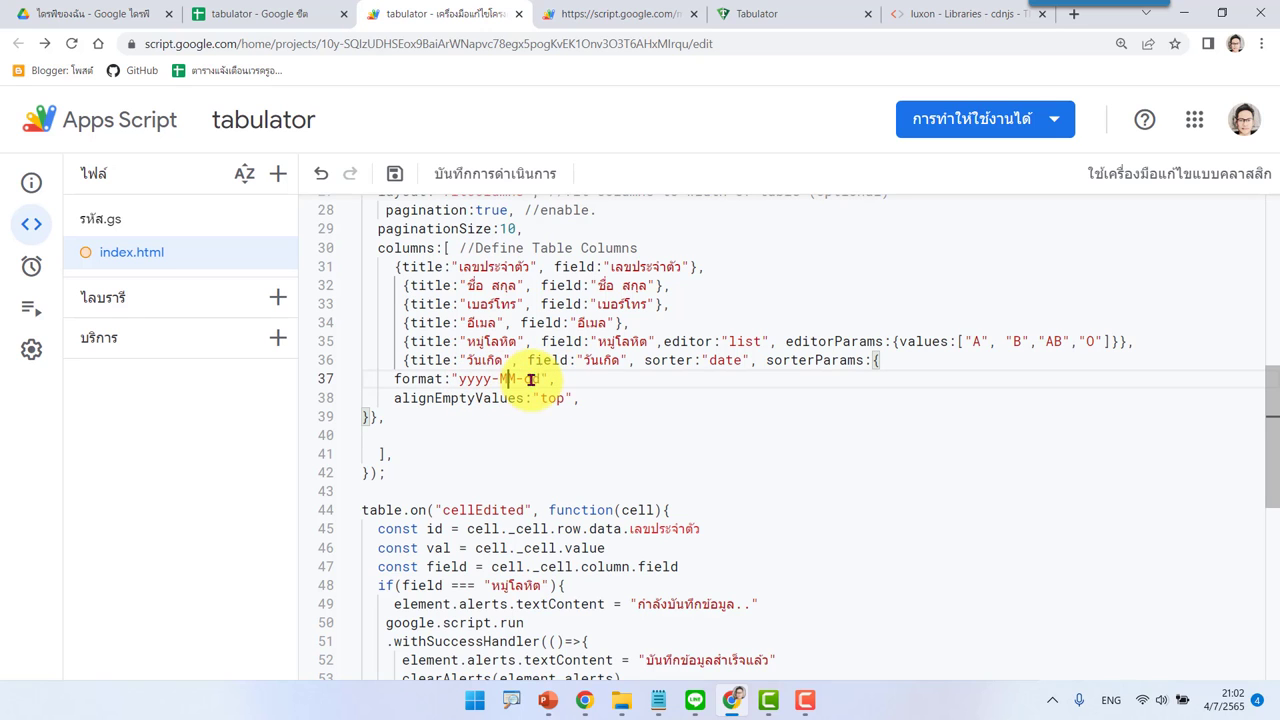
left_click(266, 14)
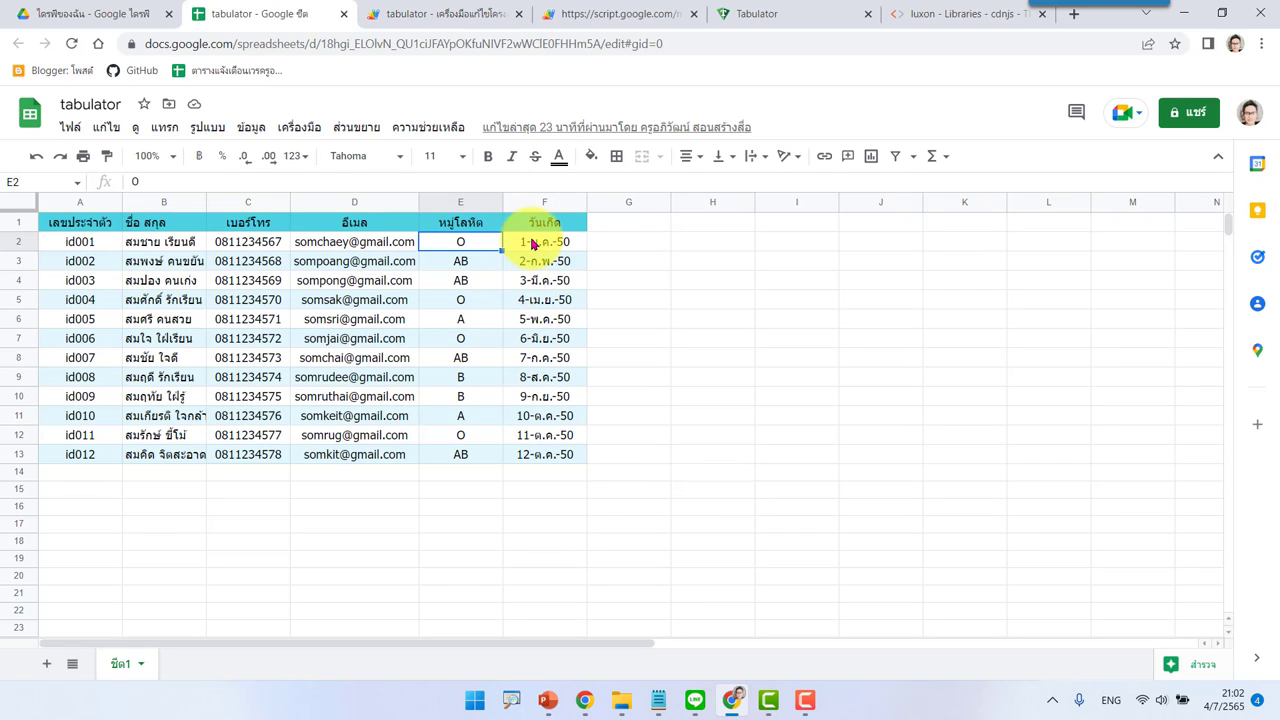
- Change the วันเกิด sorter format to "dd-MM-yyyy" and save the project
left_click(423, 13)
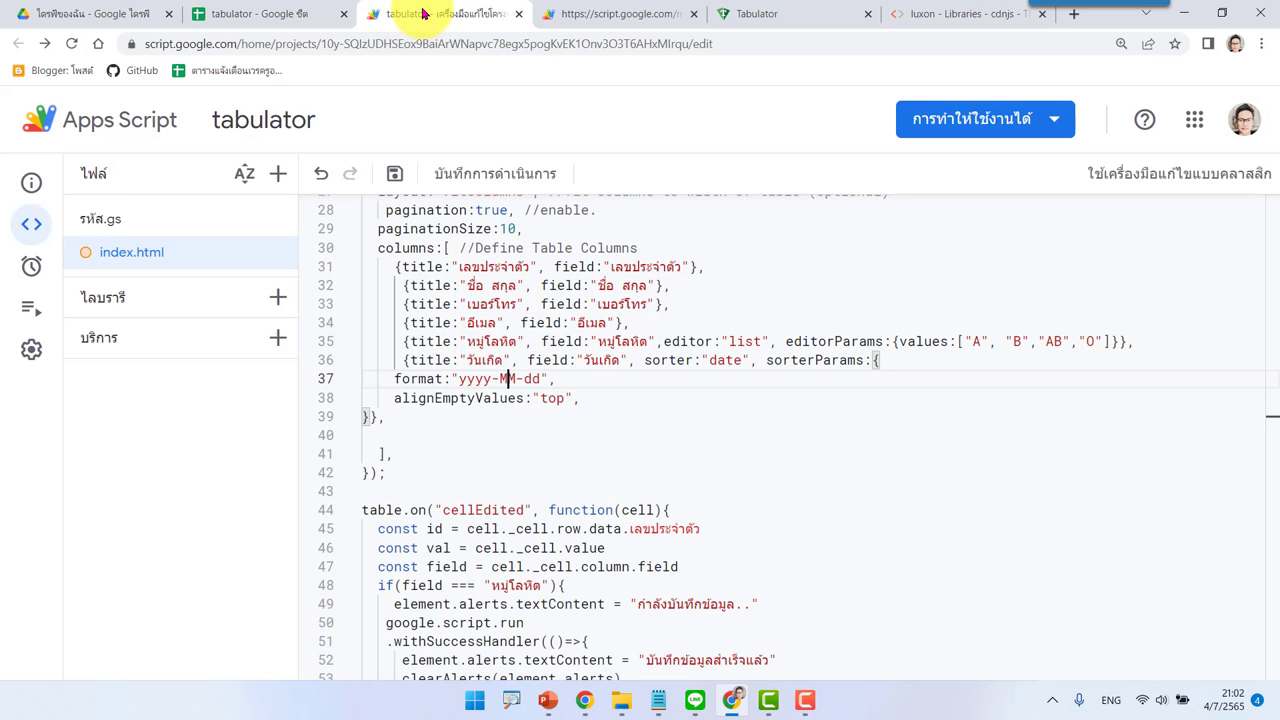
type("}")
double_click(462, 379)
type("dd")
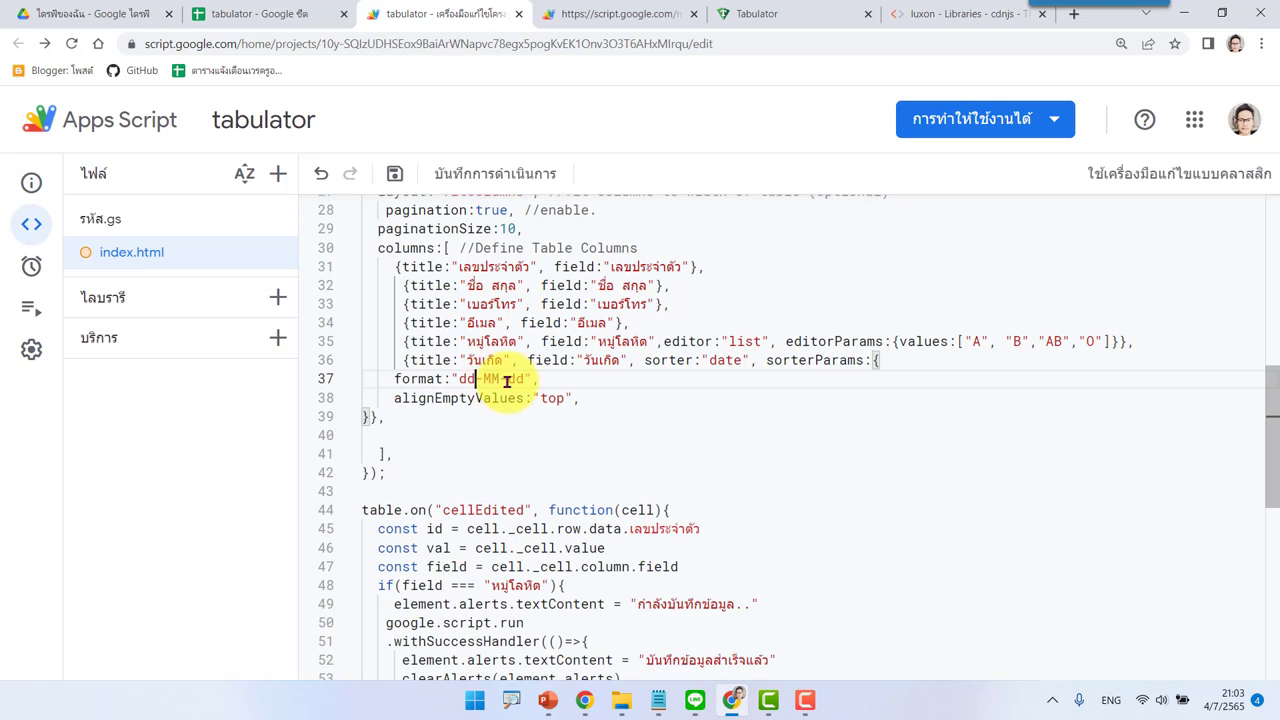
double_click(514, 378)
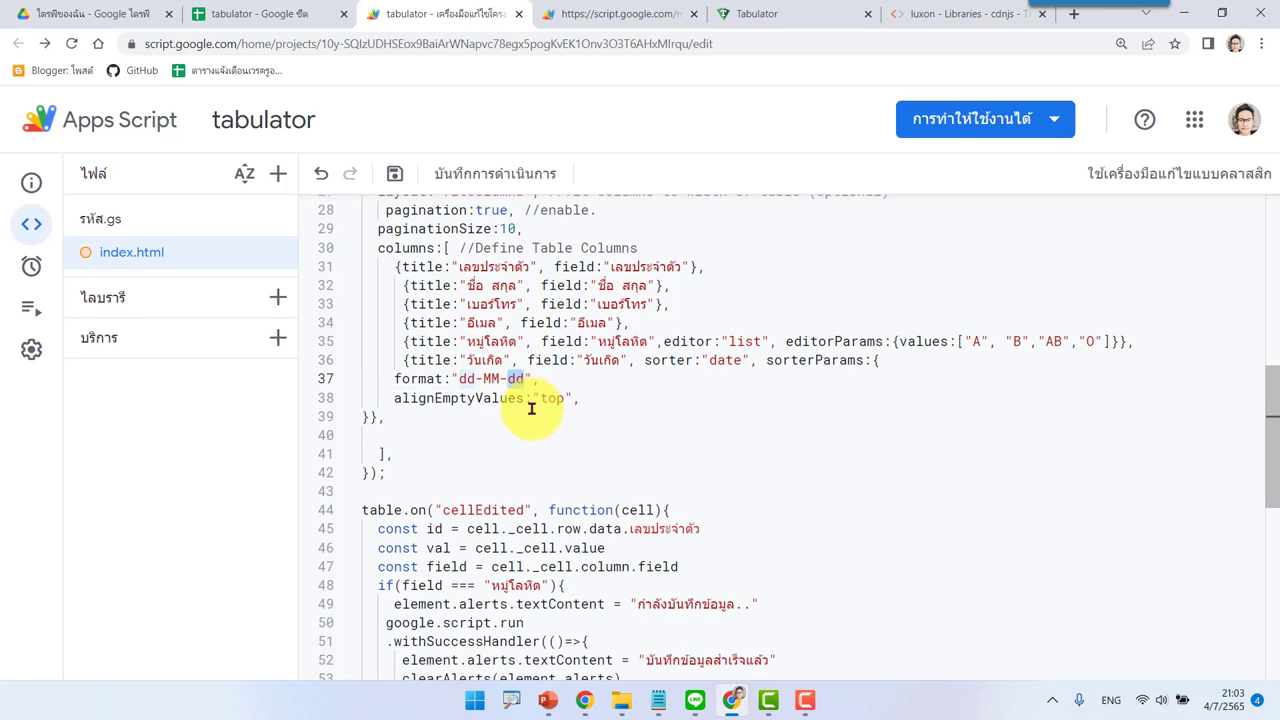
type("yyyy")
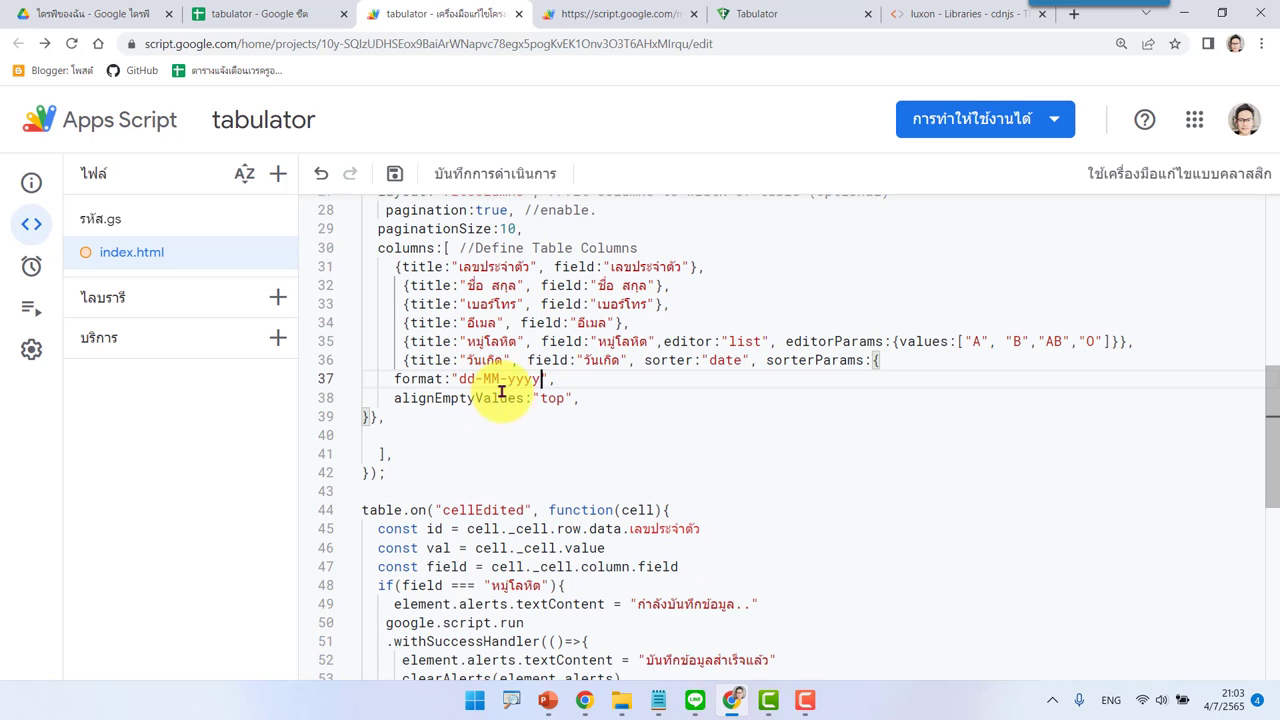
left_click(394, 173)
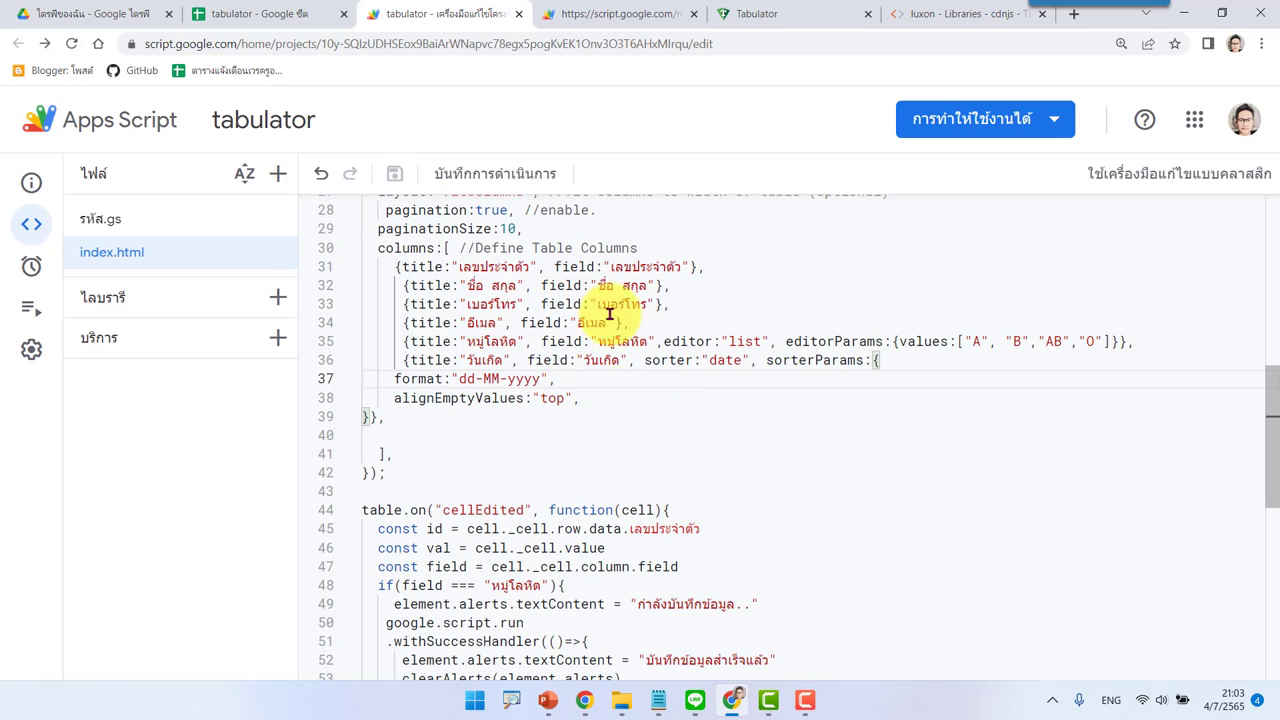
- Reload the web app and browse pages 2 and 1 of the records table
left_click(615, 14)
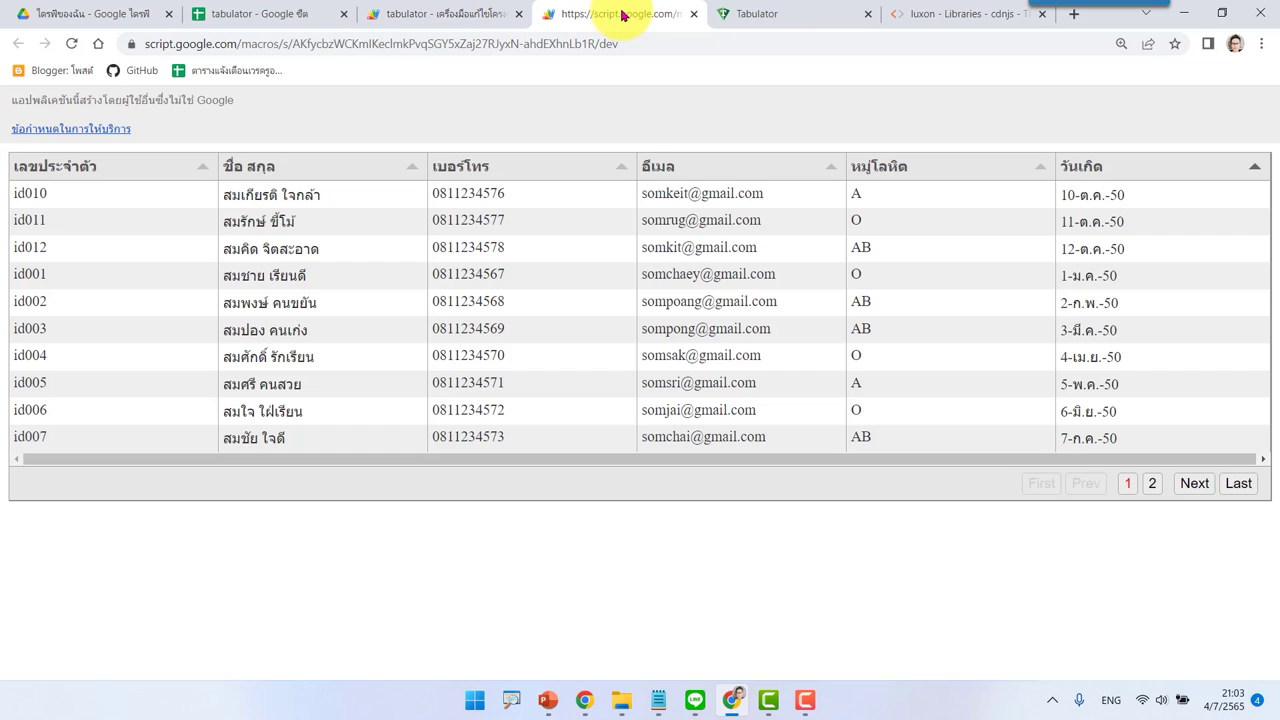
left_click(73, 46)
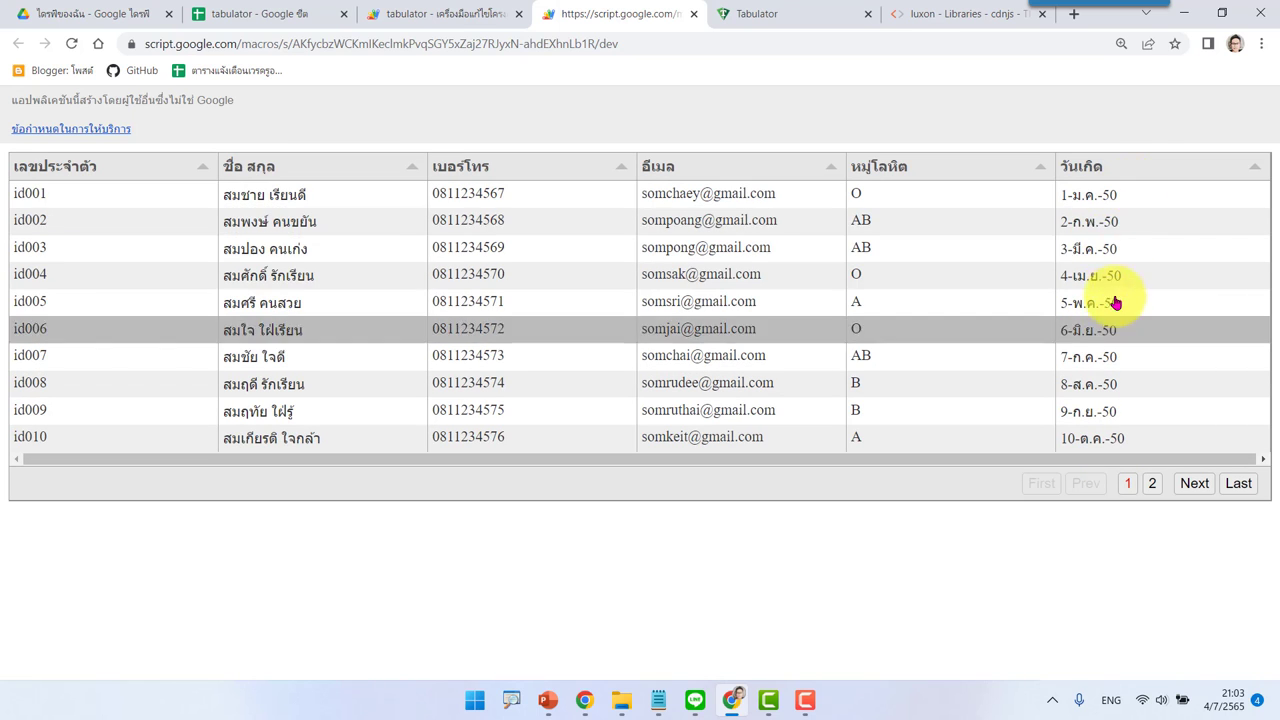
left_click(1152, 486)
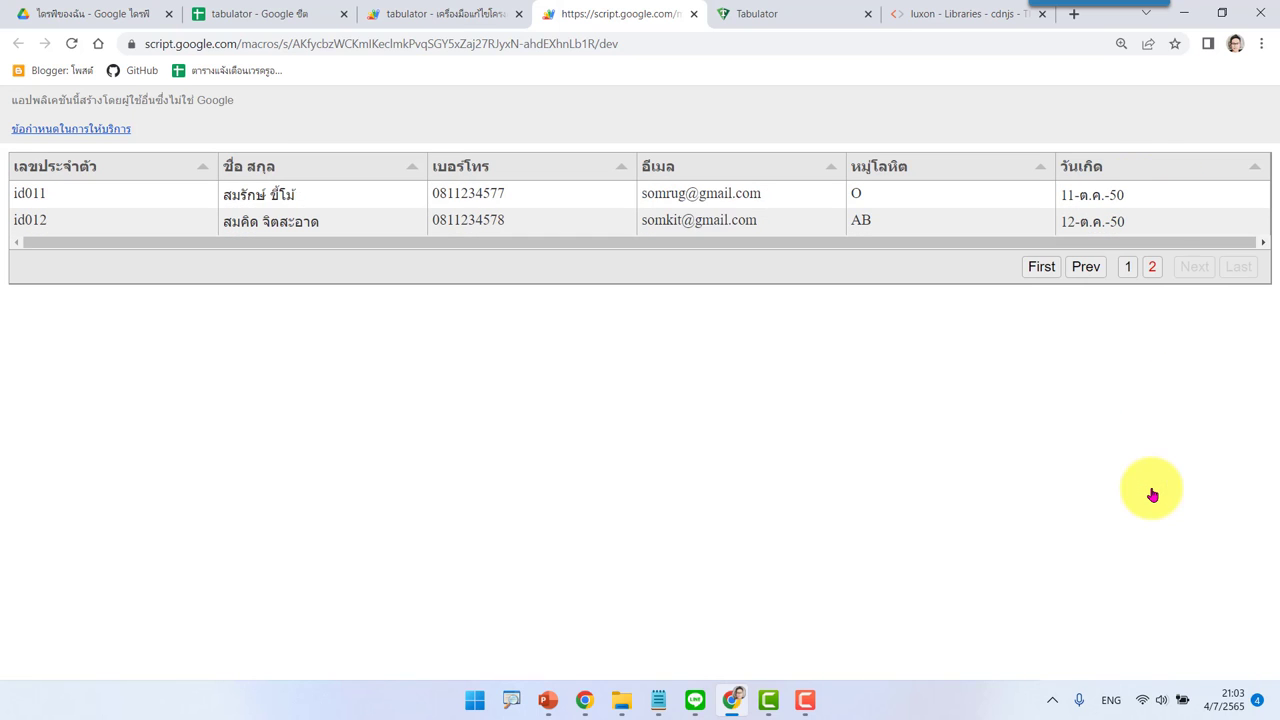
left_click(1128, 272)
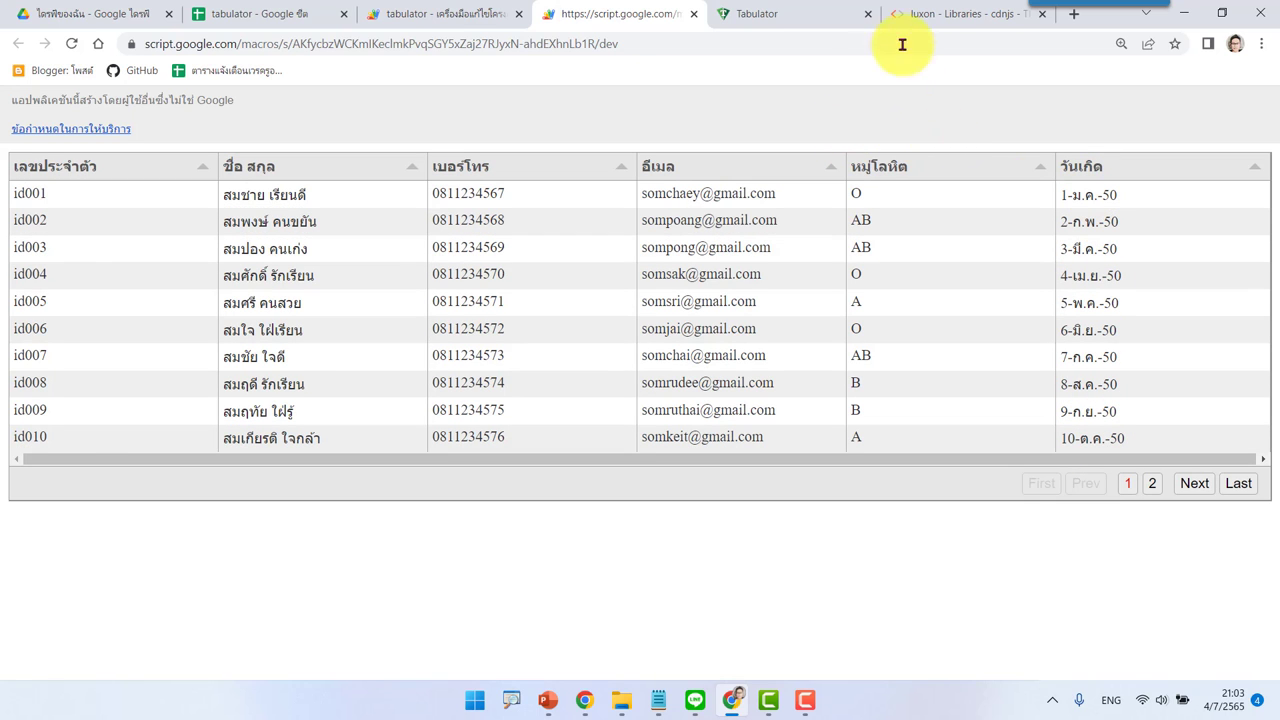
- Check the luxon cdnjs and Tabulator date-sorter pages, then view index.html's "dd-MM-yyyy" sorter settings
left_click(915, 14)
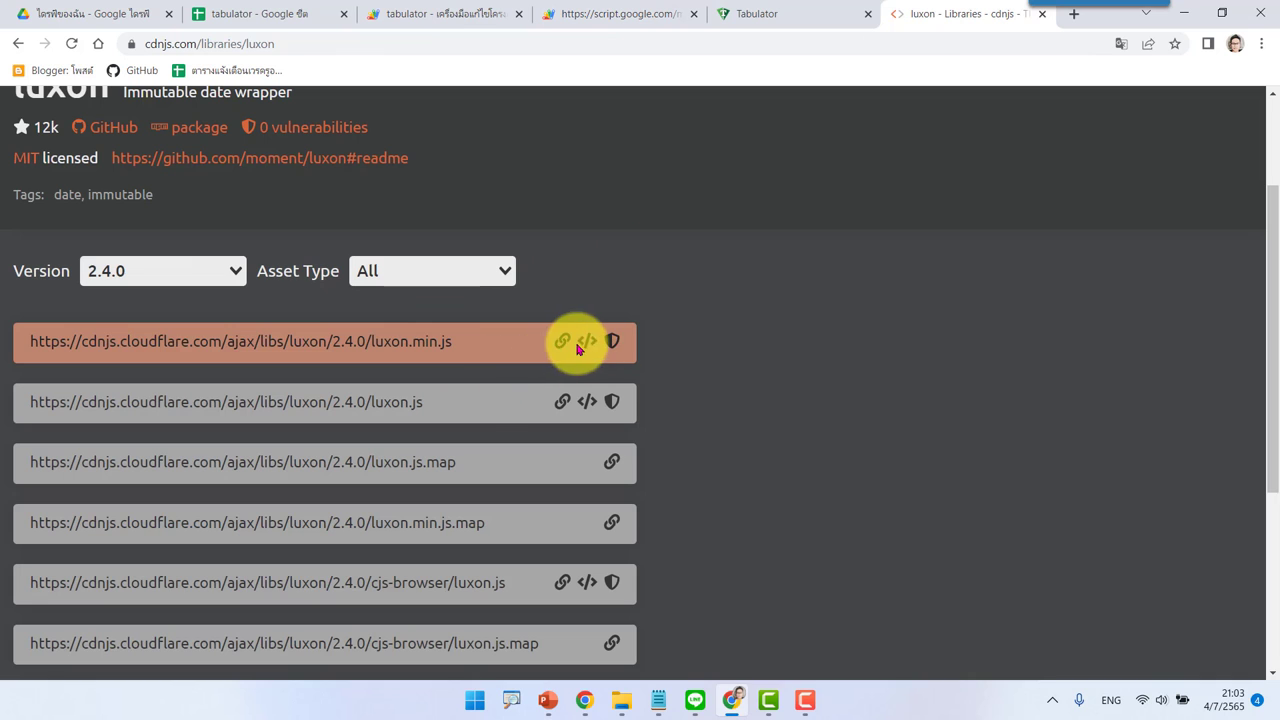
left_click(760, 16)
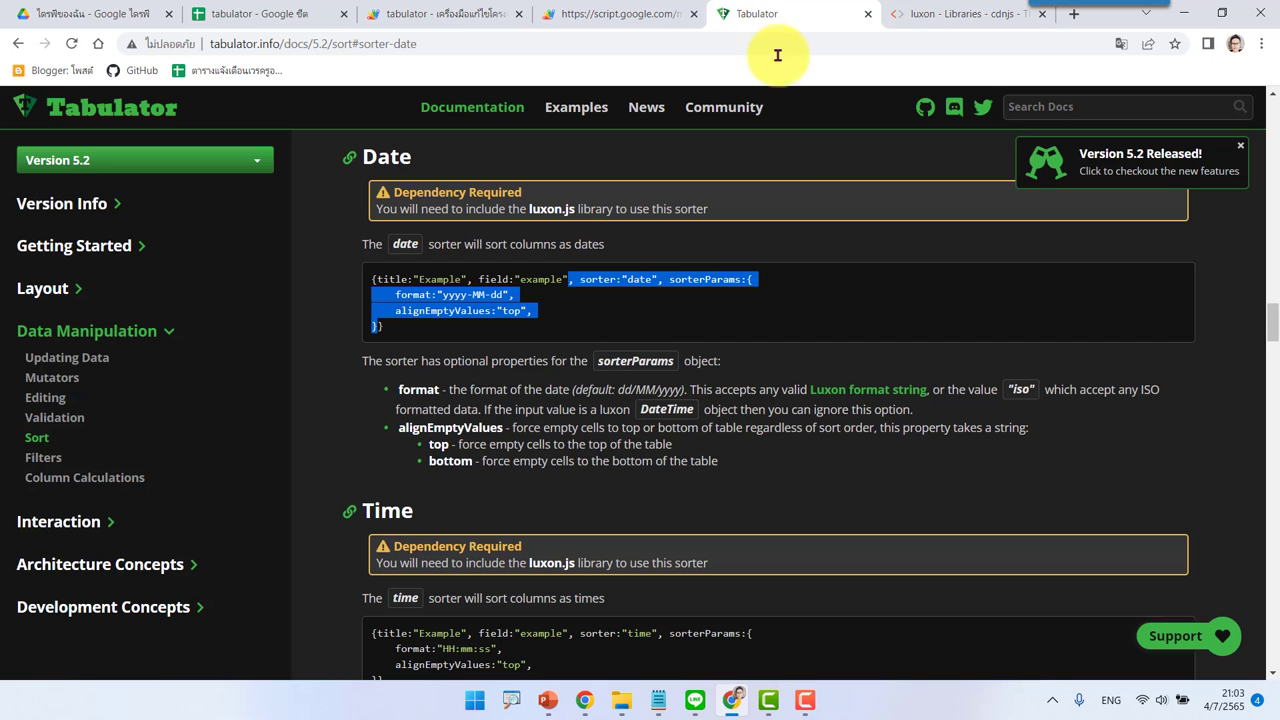
left_click(612, 14)
left_click(460, 14)
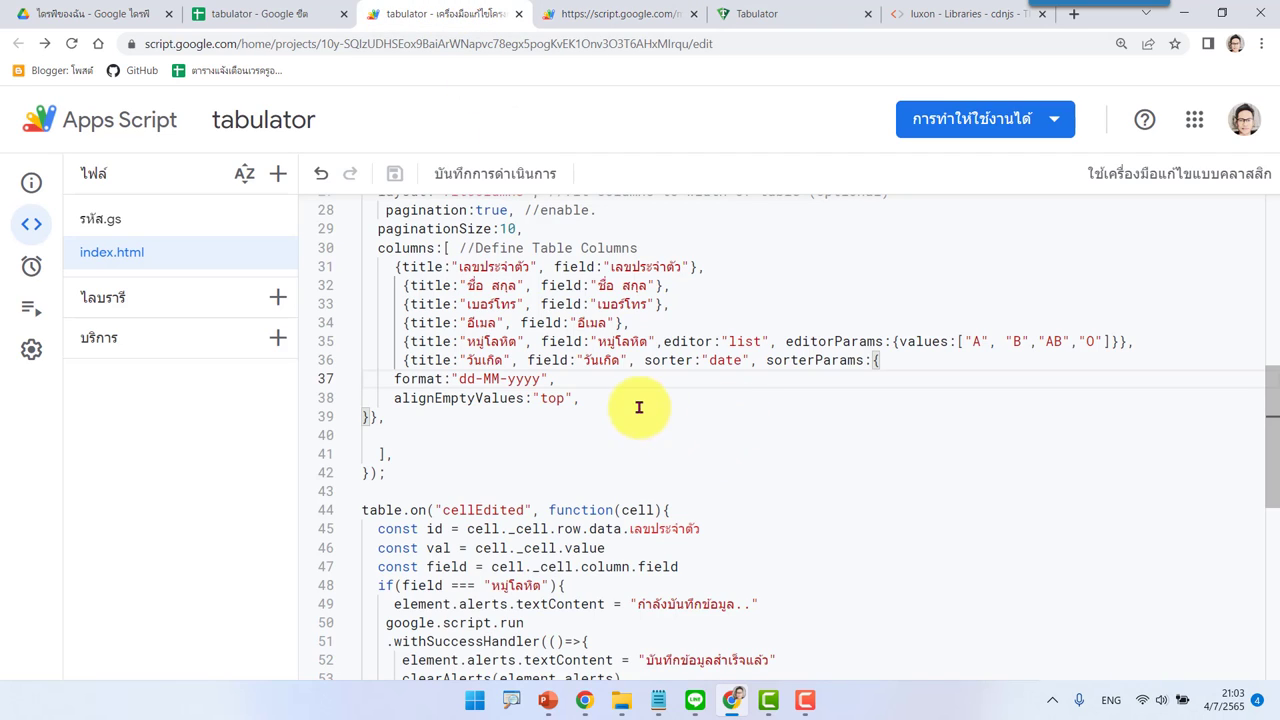
scroll(662, 390, "up", 1)
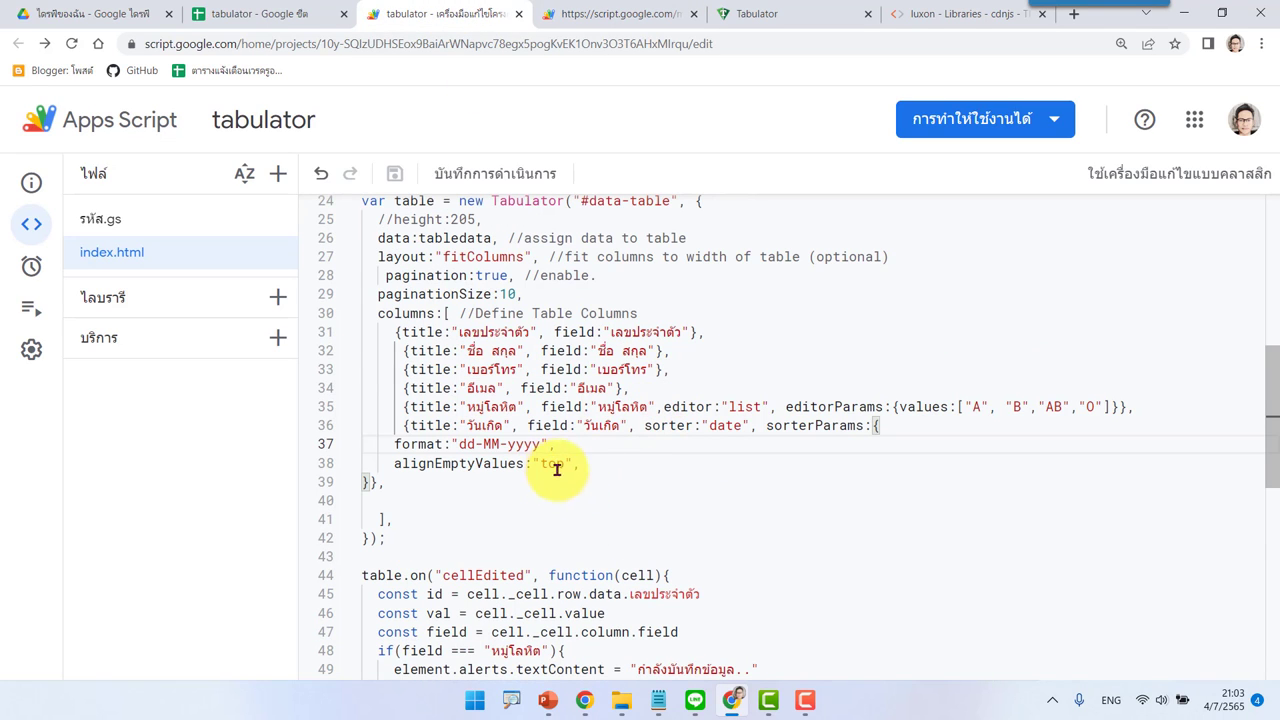